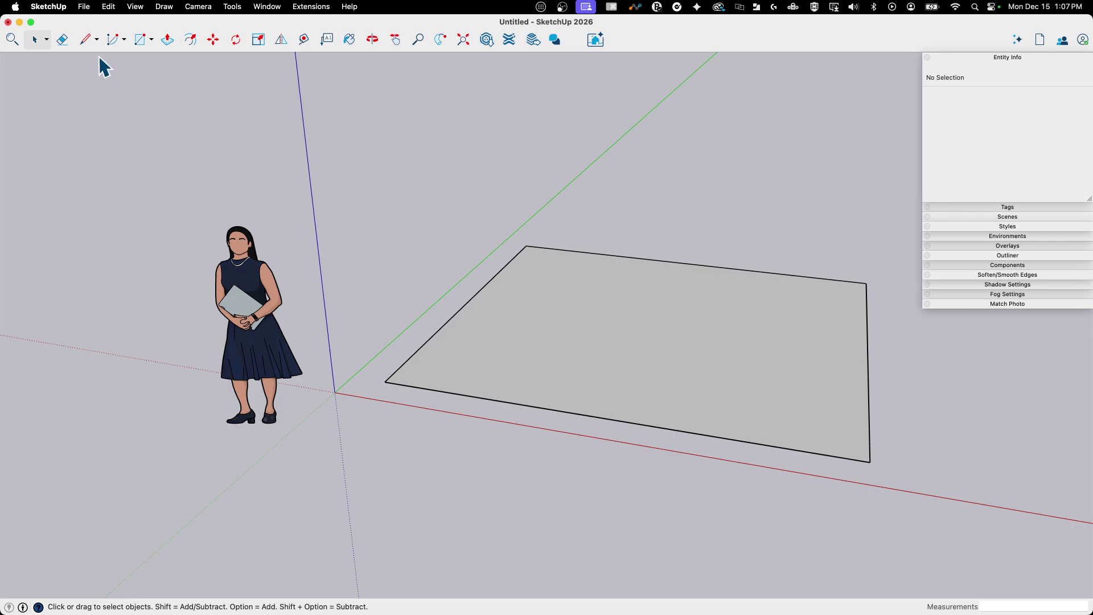
Browse the arc variants and Draw menu, then pick the centre-point Arc tool
click(124, 44)
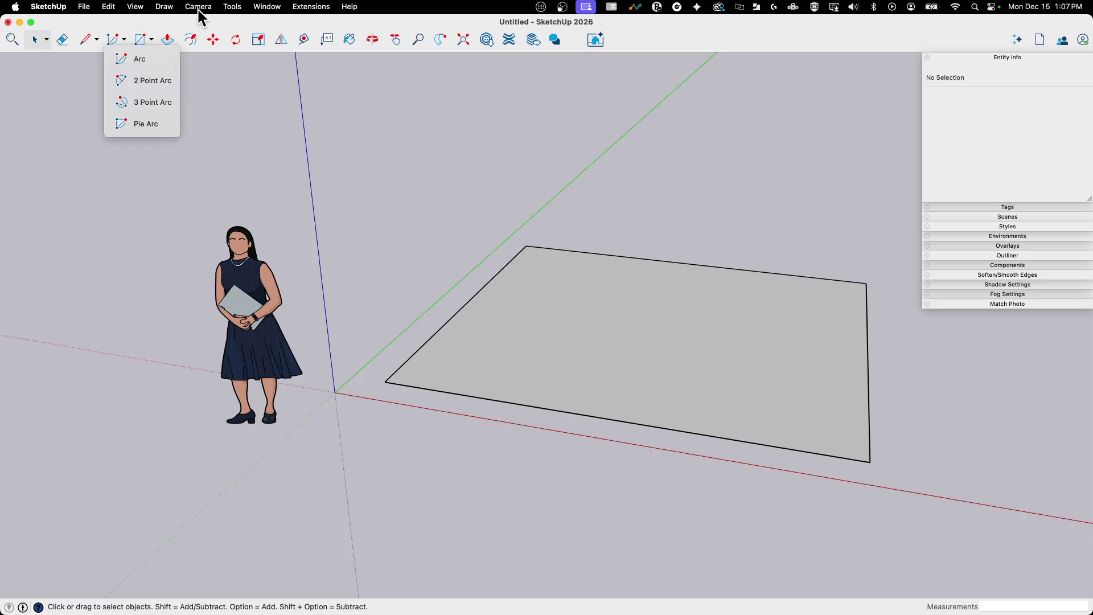
click(165, 8)
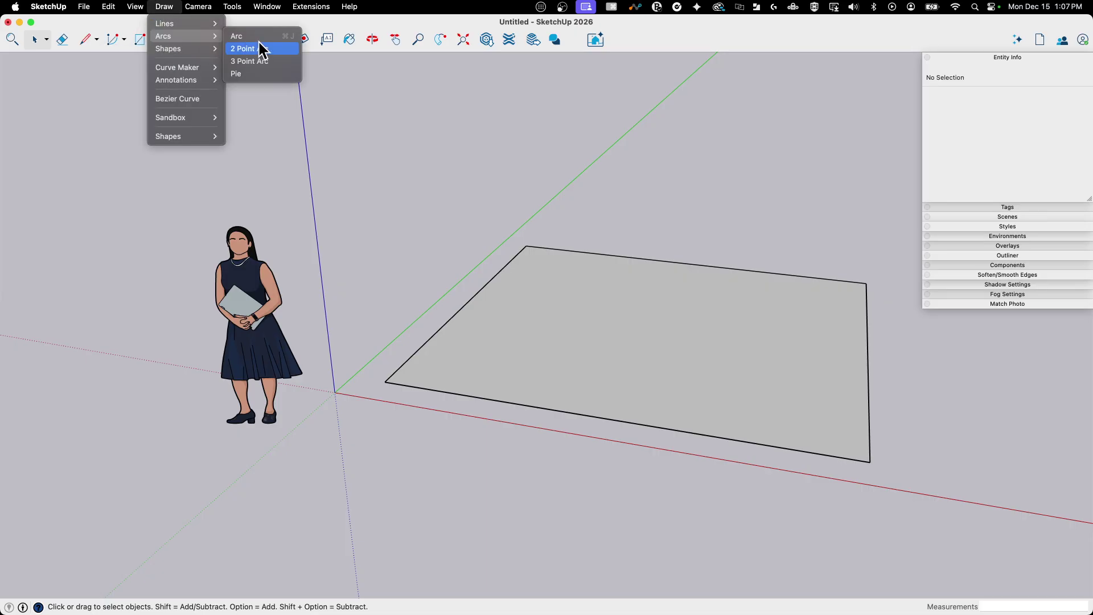
mouse_move(311, 7)
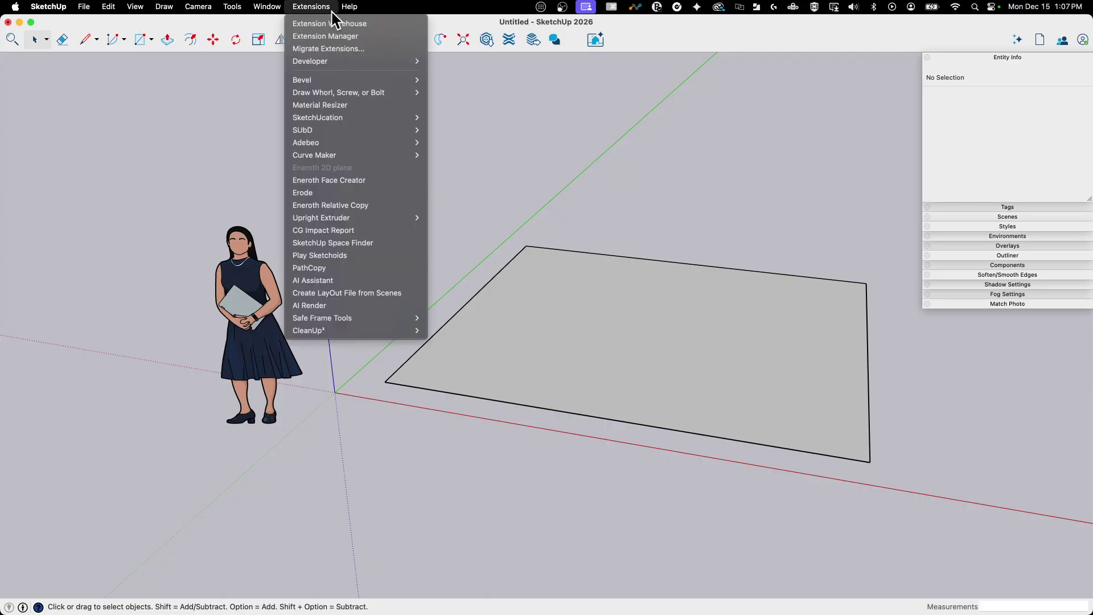
mouse_move(135, 6)
click(132, 82)
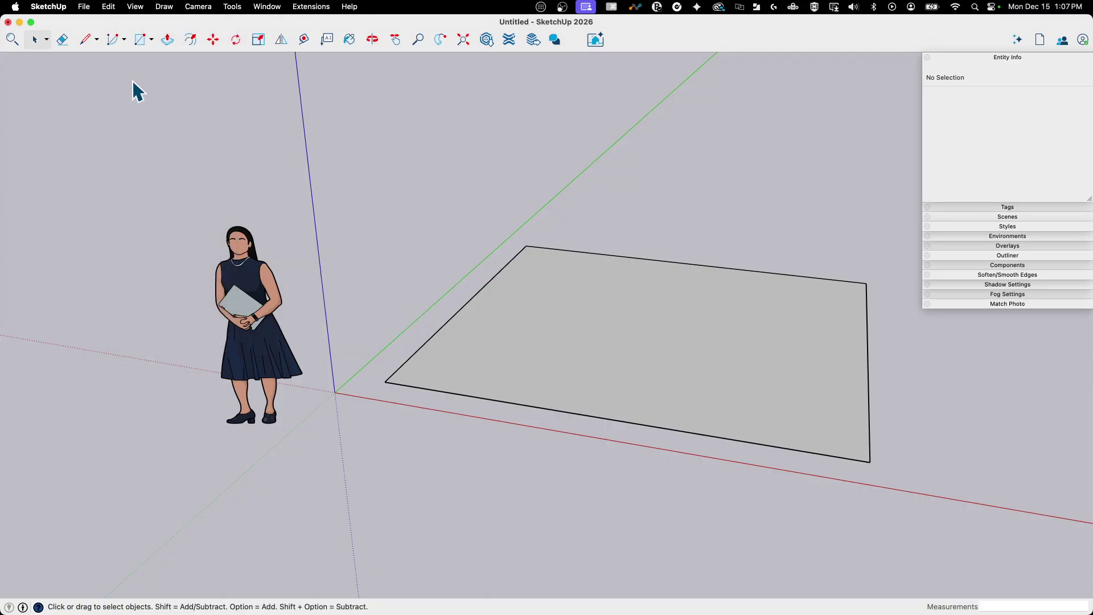
click(123, 40)
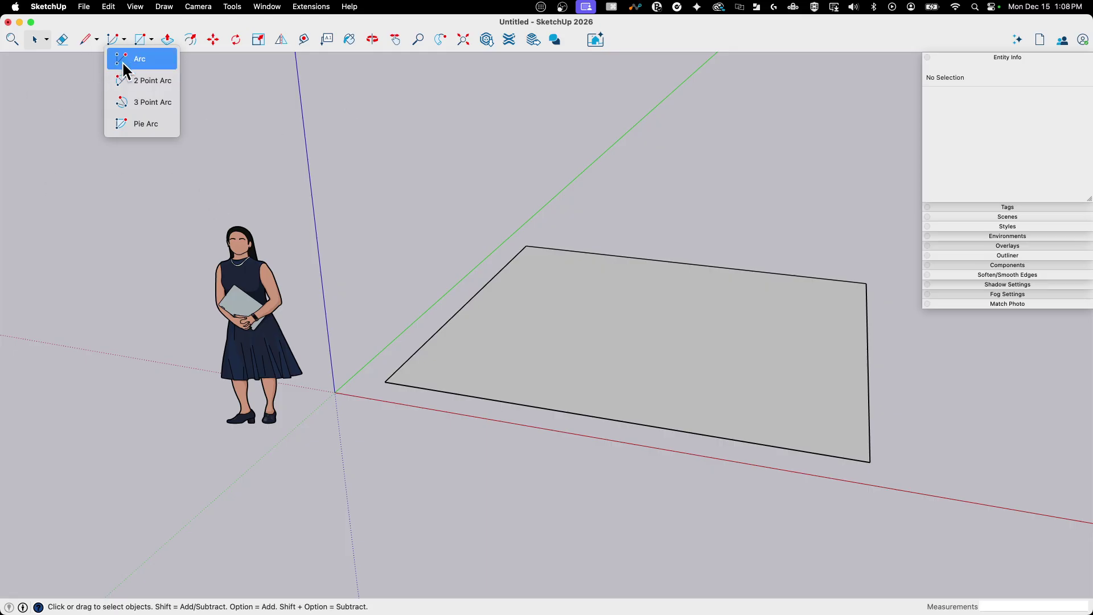
click(161, 11)
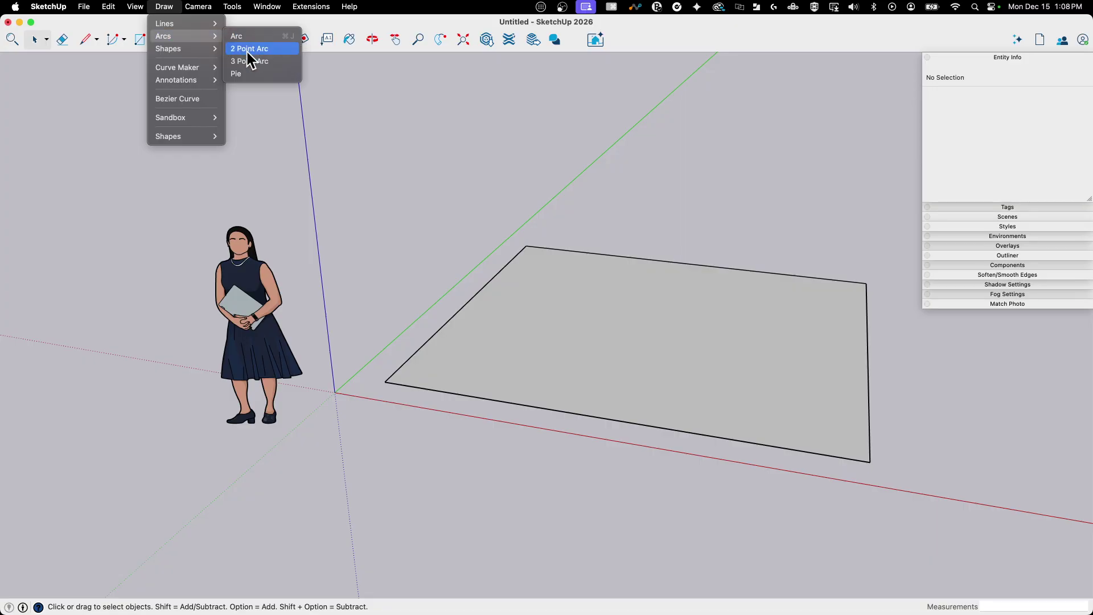
click(110, 41)
click(123, 39)
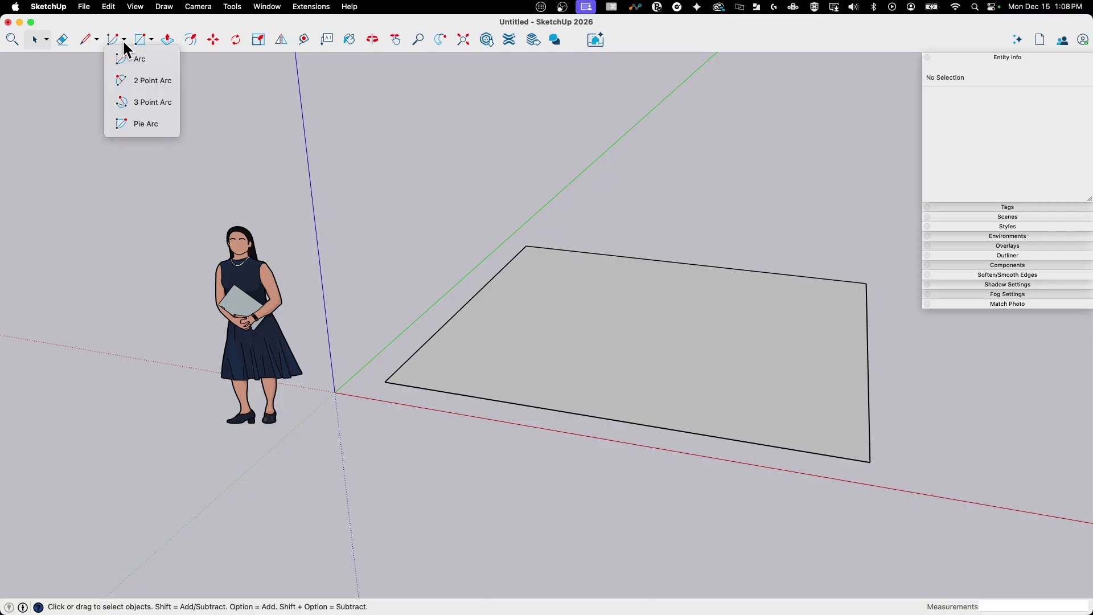
click(129, 62)
Draw a 225° centre-point arc of about 1' 8" radius near the rectangle's middle
mouse_move(453, 384)
middle_down()
mouse_move(491, 559)
mouse_move(60, 218)
middle_up()
scroll(495, 264, up, 2)
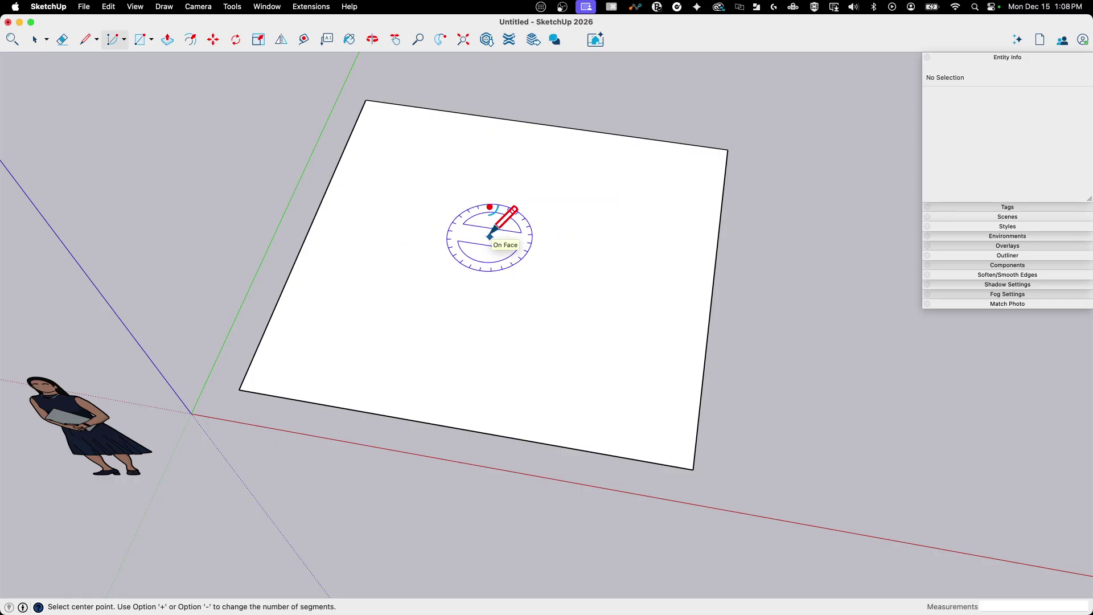
scroll(491, 240, up, 2)
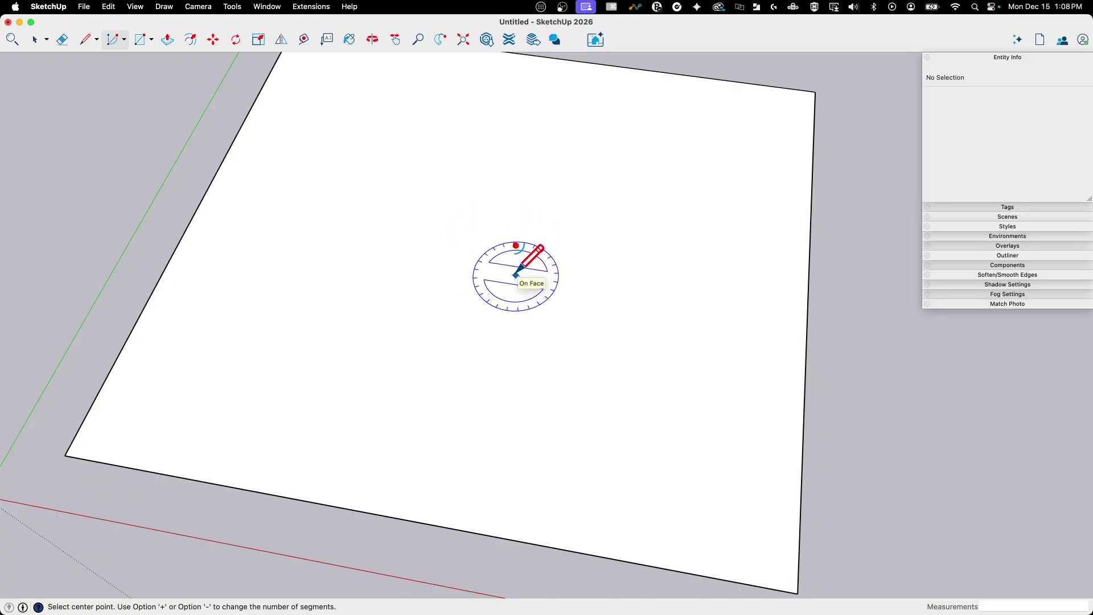
click(515, 274)
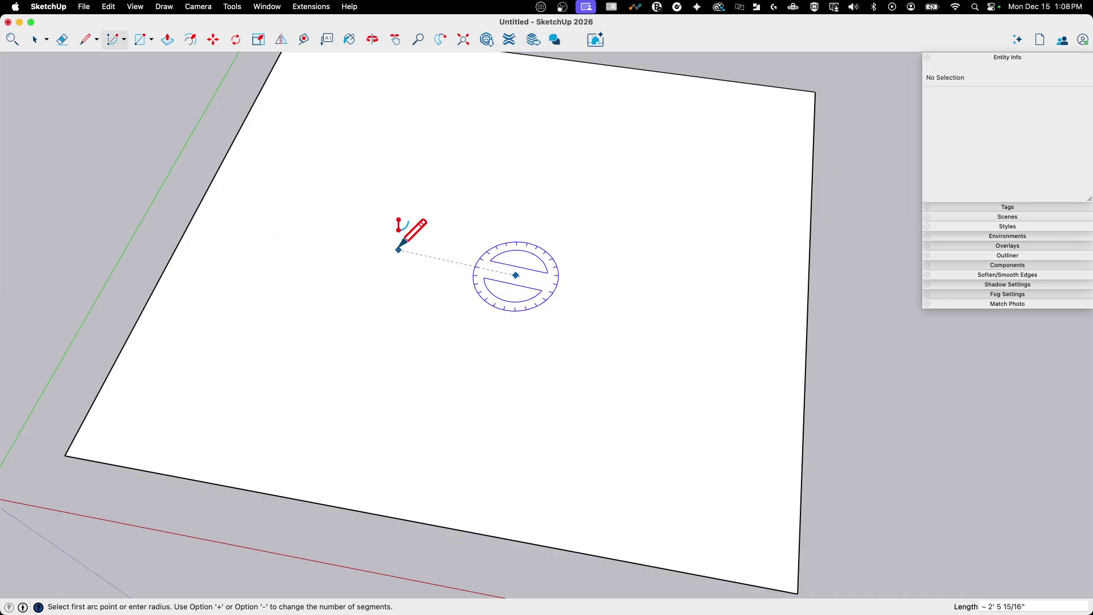
click(433, 263)
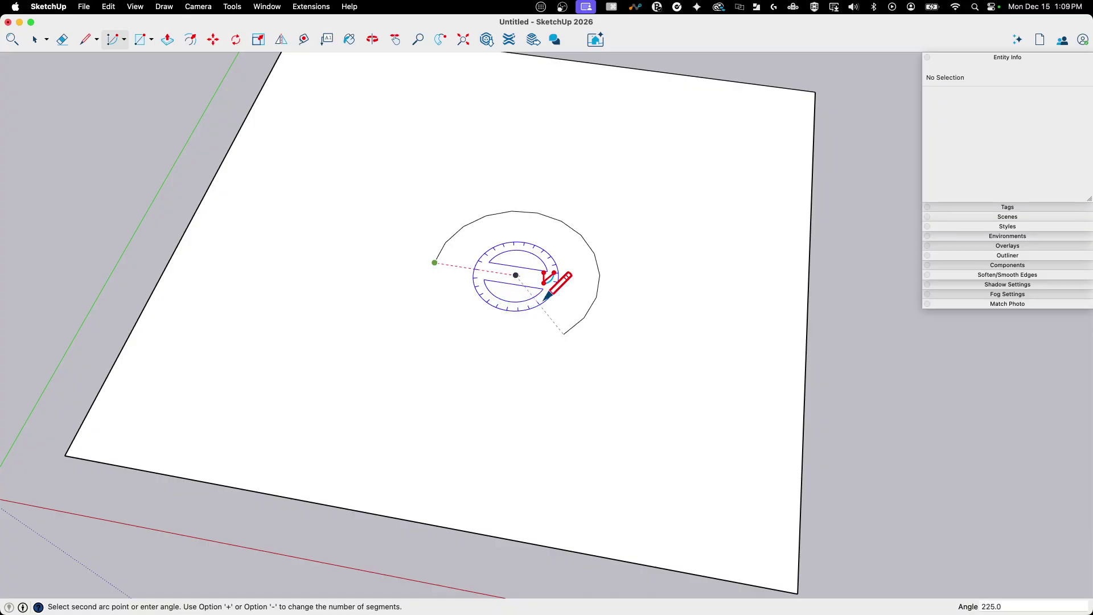
click(545, 298)
click(29, 44)
Select the arc and set it to 24 segments and a 2' radius in Entity Info
click(555, 222)
middle_drag(435, 244, 464, 317)
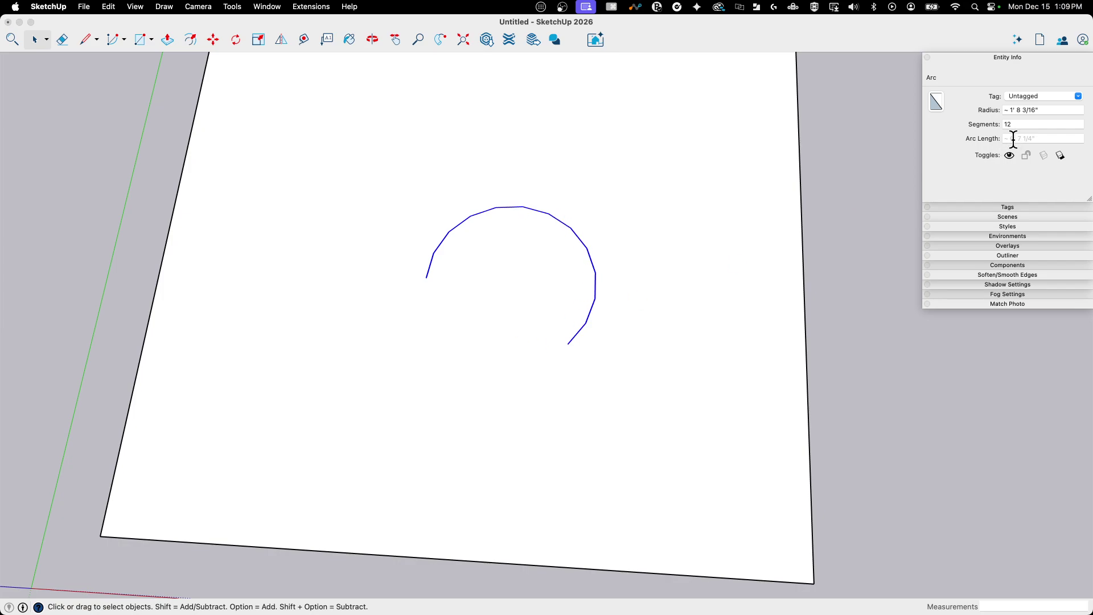
click(1057, 137)
click(939, 145)
double_click(1025, 124)
text(24)
key(Return)
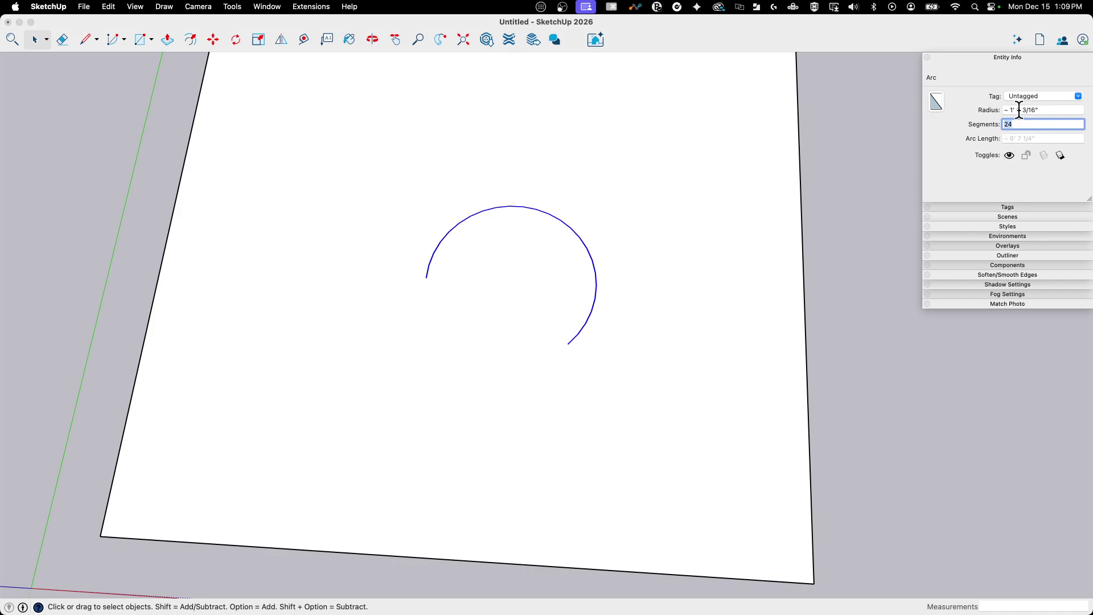
drag(1056, 111, 987, 114)
text(24)
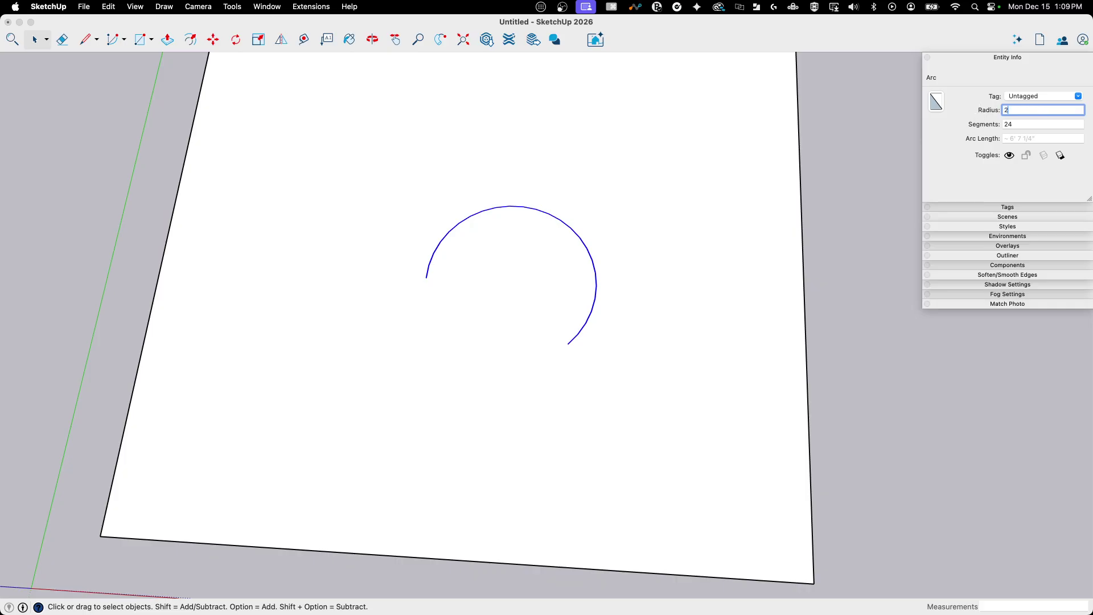
text(2')
key(Return)
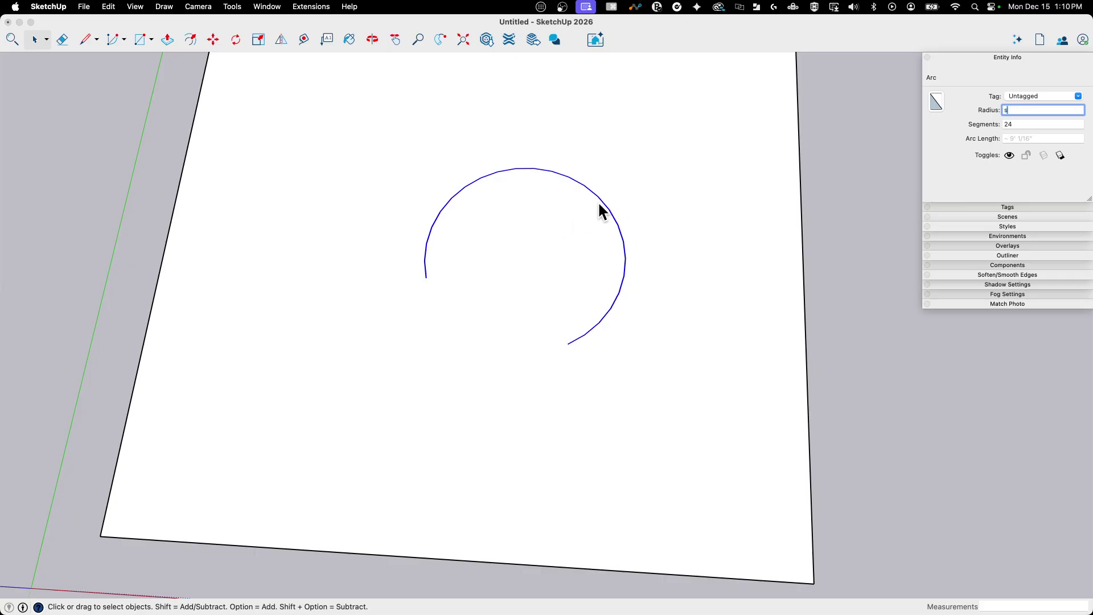
Scale the arc up by about 1.30, then down to about 0.69
key(Return)
key(s)
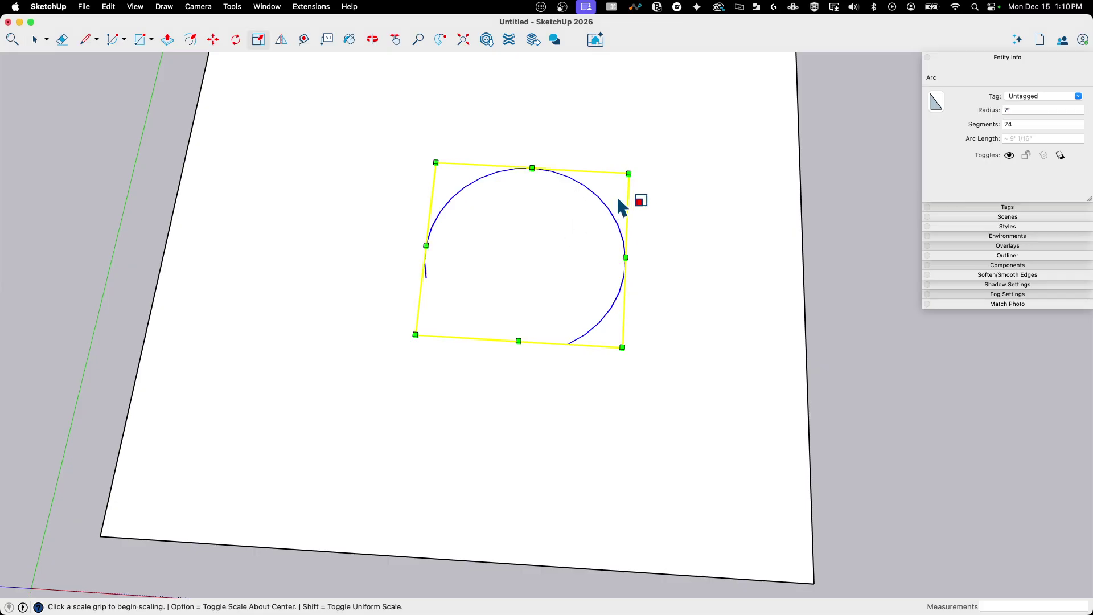
click(629, 172)
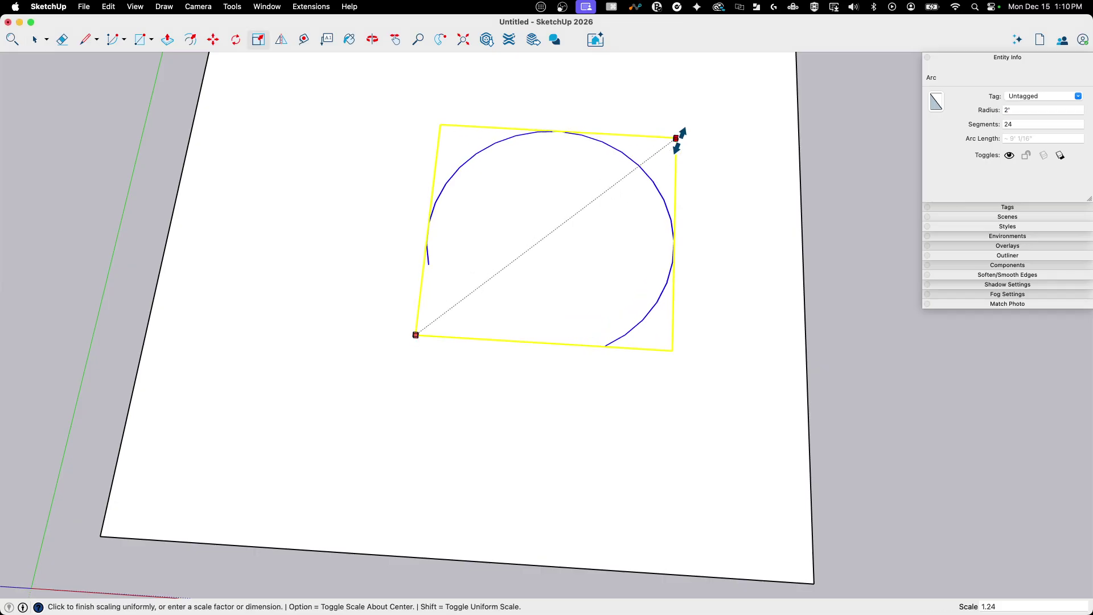
click(687, 129)
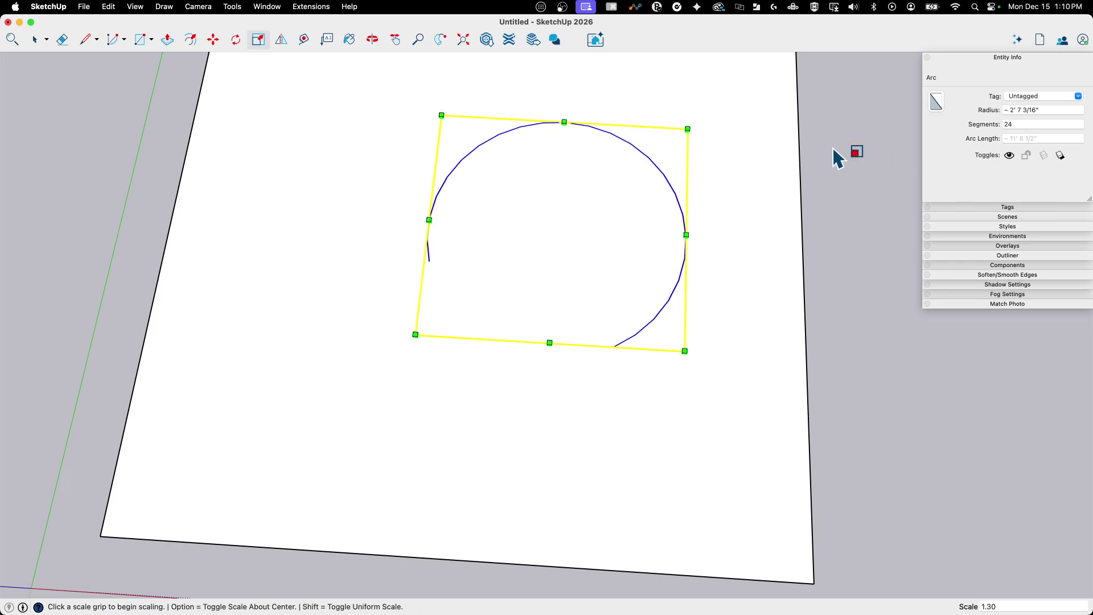
click(687, 128)
click(608, 188)
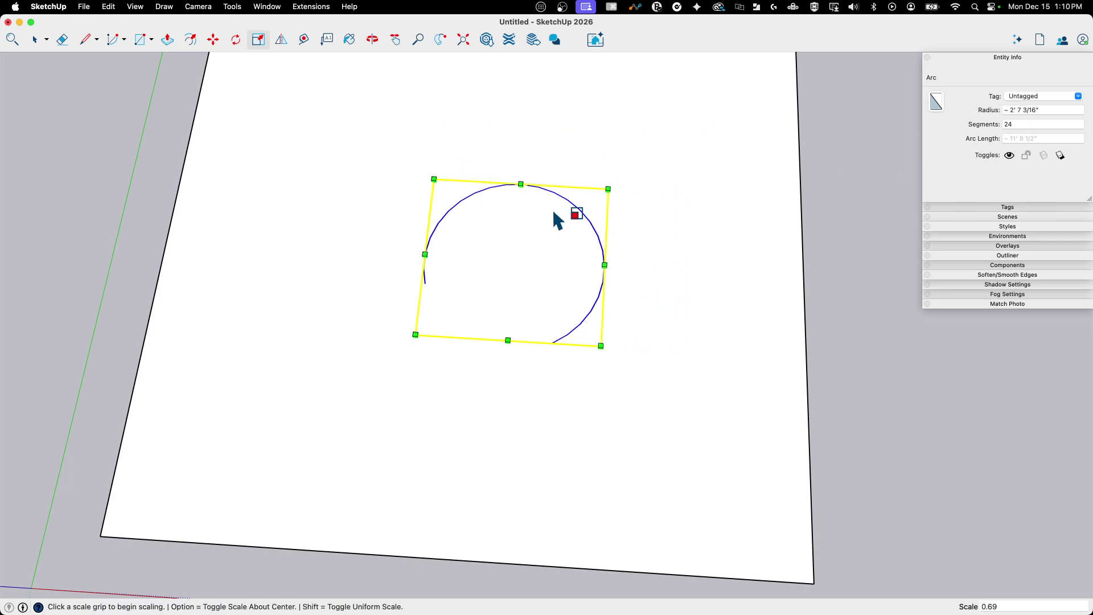
Squash the arc into an ellipse, then undo it to restore the round arc
click(520, 185)
click(519, 289)
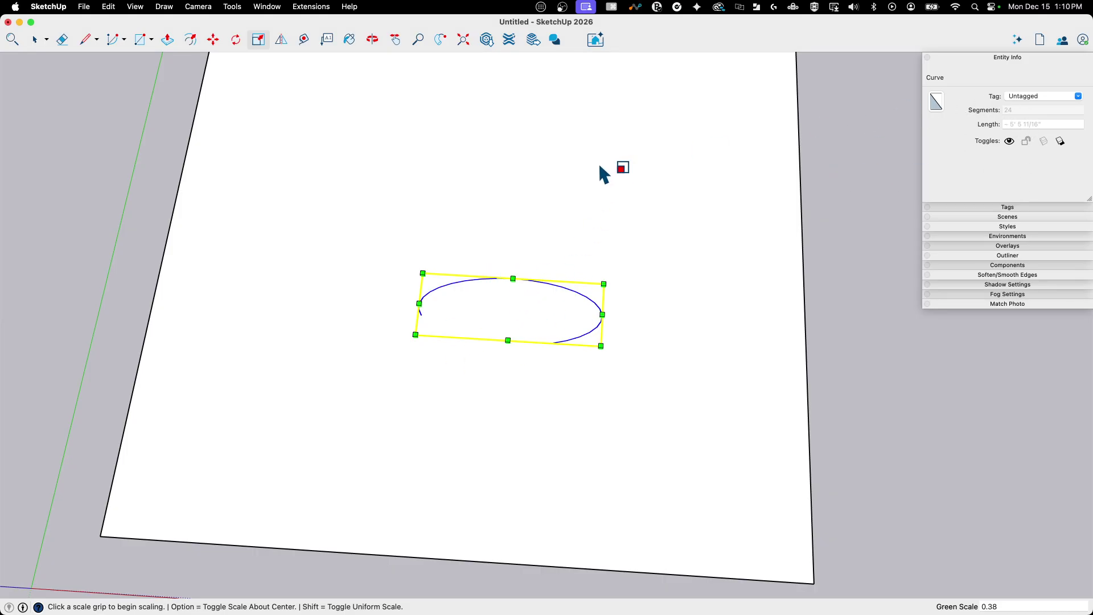
key(super+z)
click(35, 41)
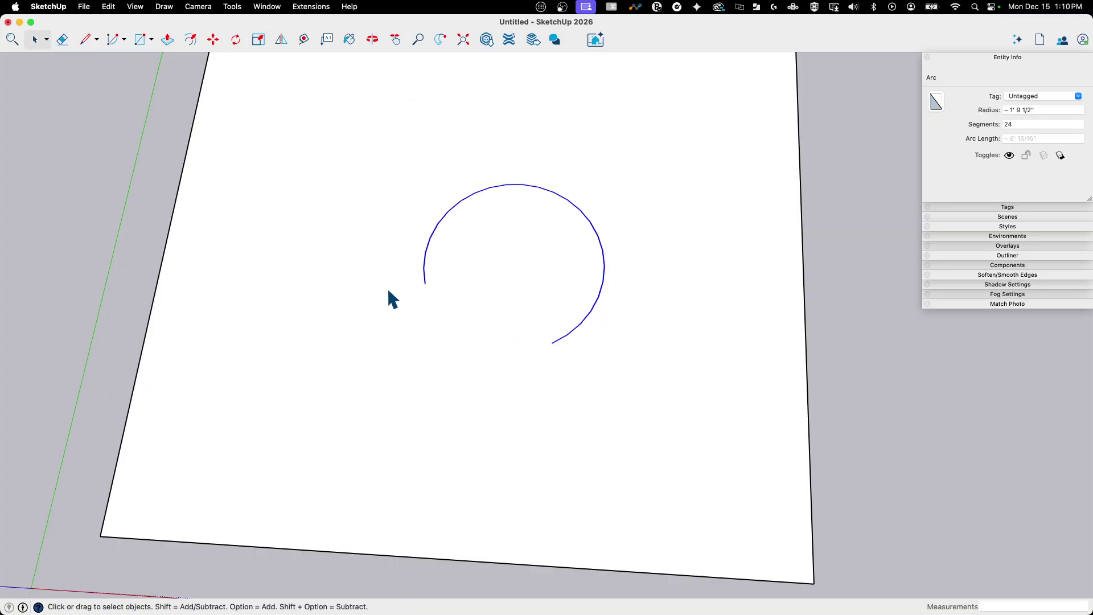
Select the centre arc to confirm its 24-segment count in Entity Info
click(500, 253)
click(936, 215)
click(955, 218)
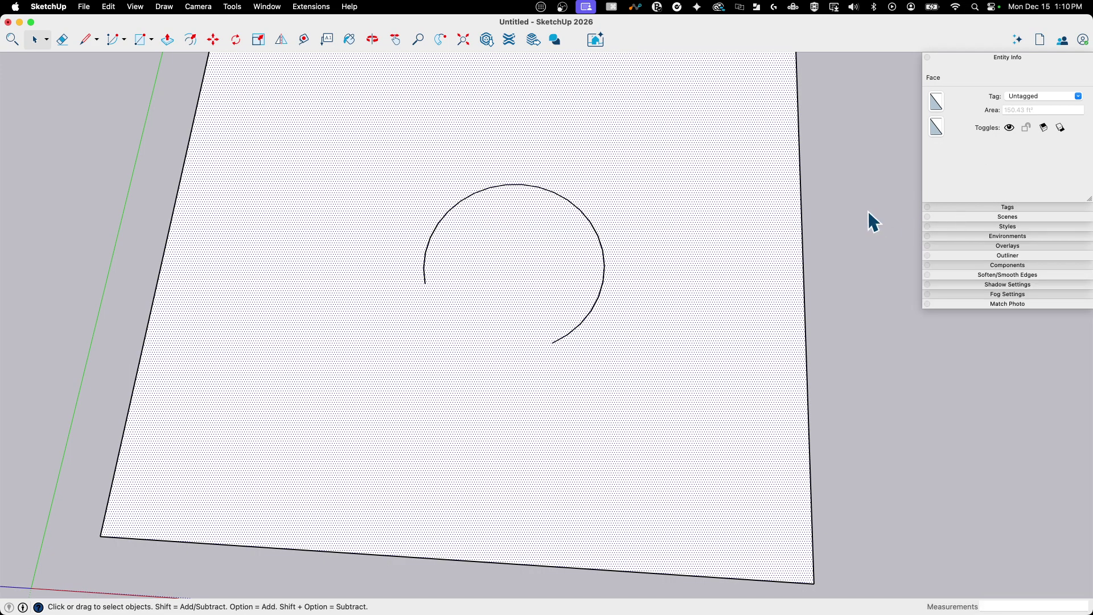
click(868, 212)
click(577, 206)
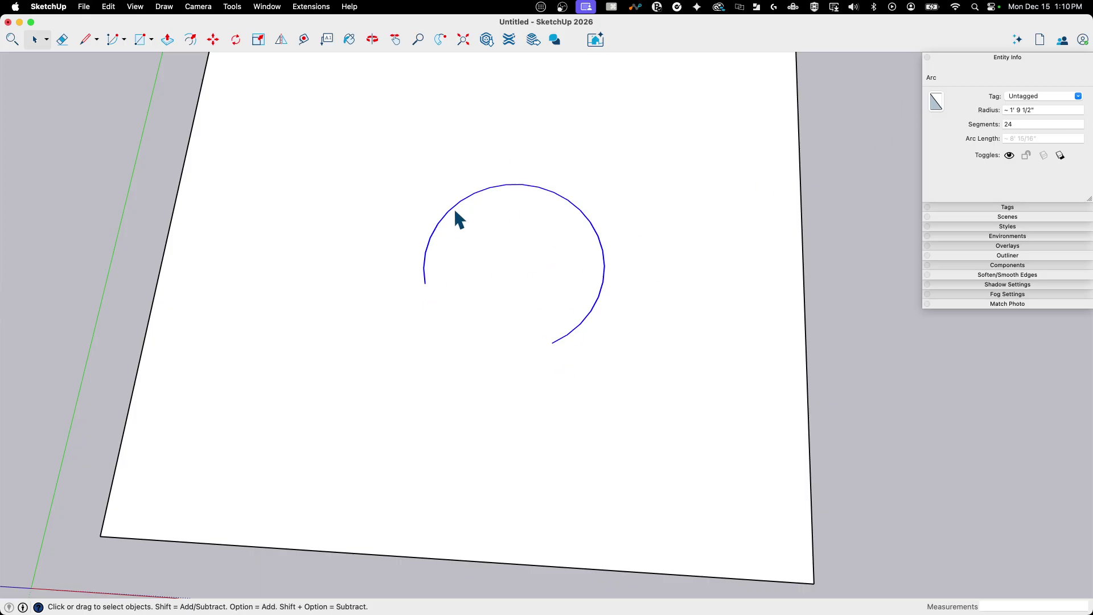
click(86, 40)
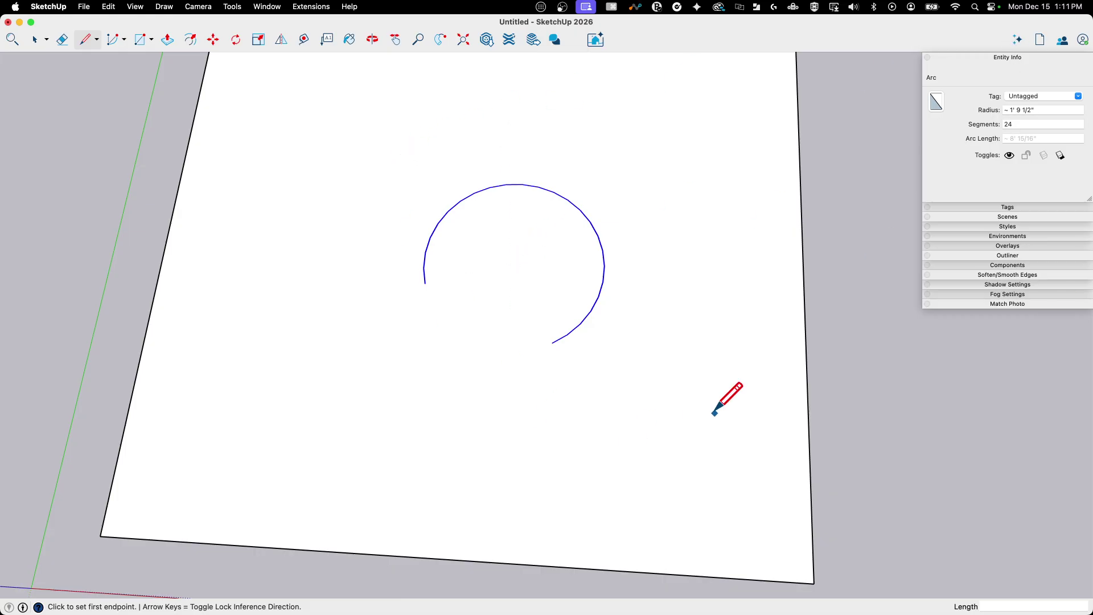
scroll(498, 309, down, 3)
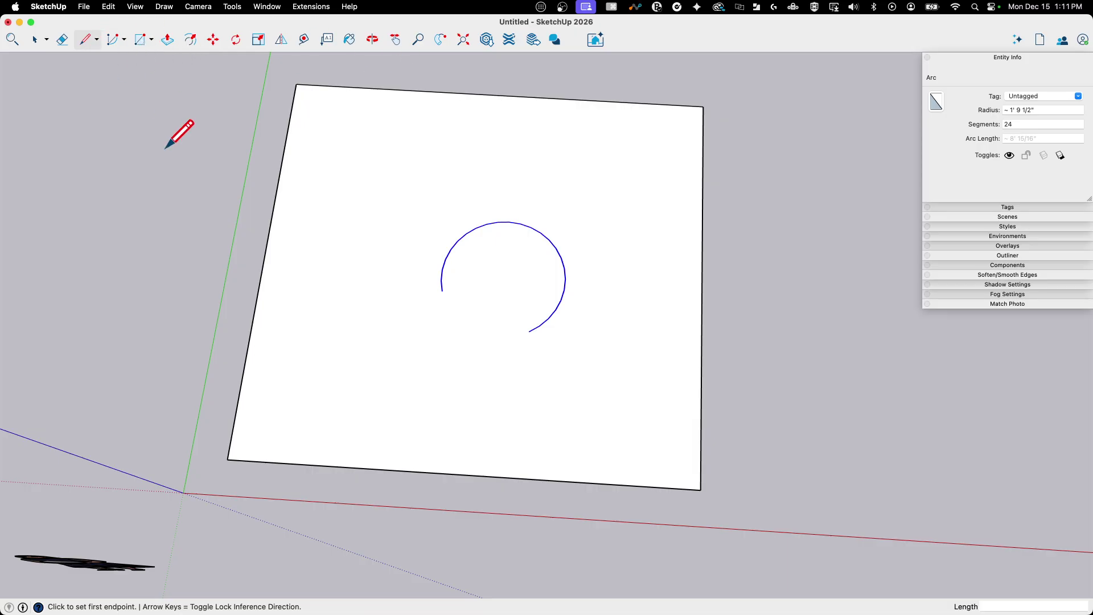
Cut a small square notch into the face's bottom-left corner
key(r)
click(227, 459)
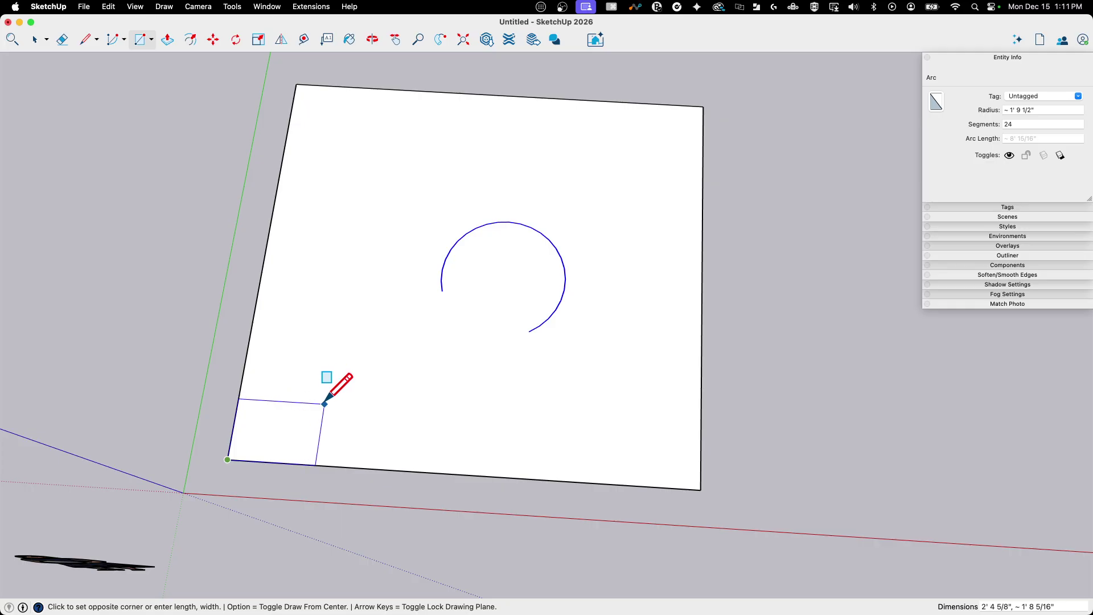
click(326, 376)
key(e)
drag(215, 385, 318, 484)
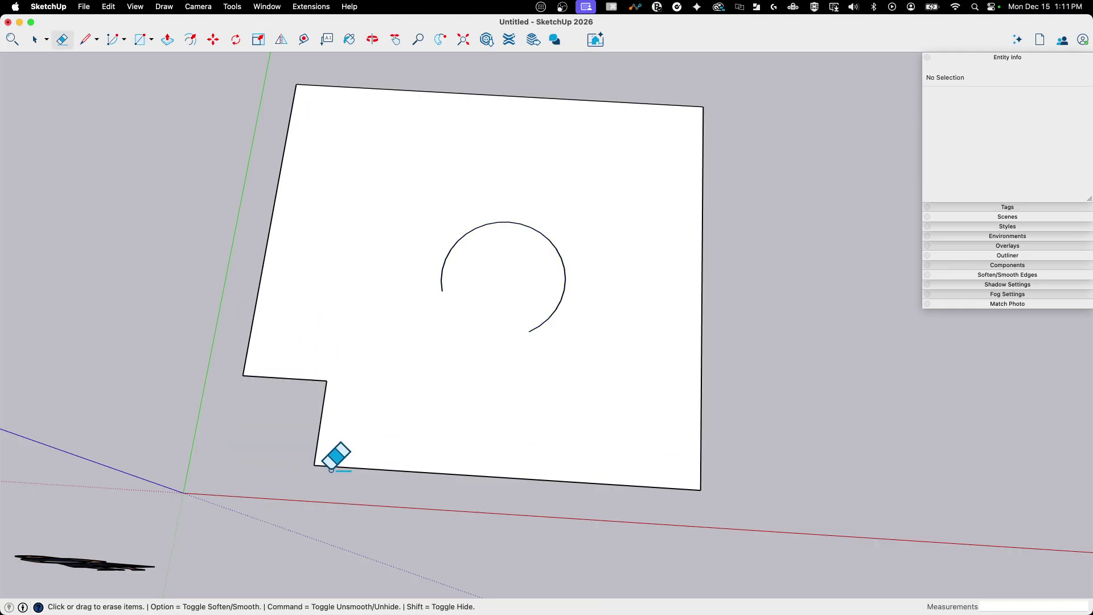
Draw a 90° centre-point arc from the notch's inner corner to round it
click(123, 39)
click(129, 58)
click(326, 381)
click(314, 464)
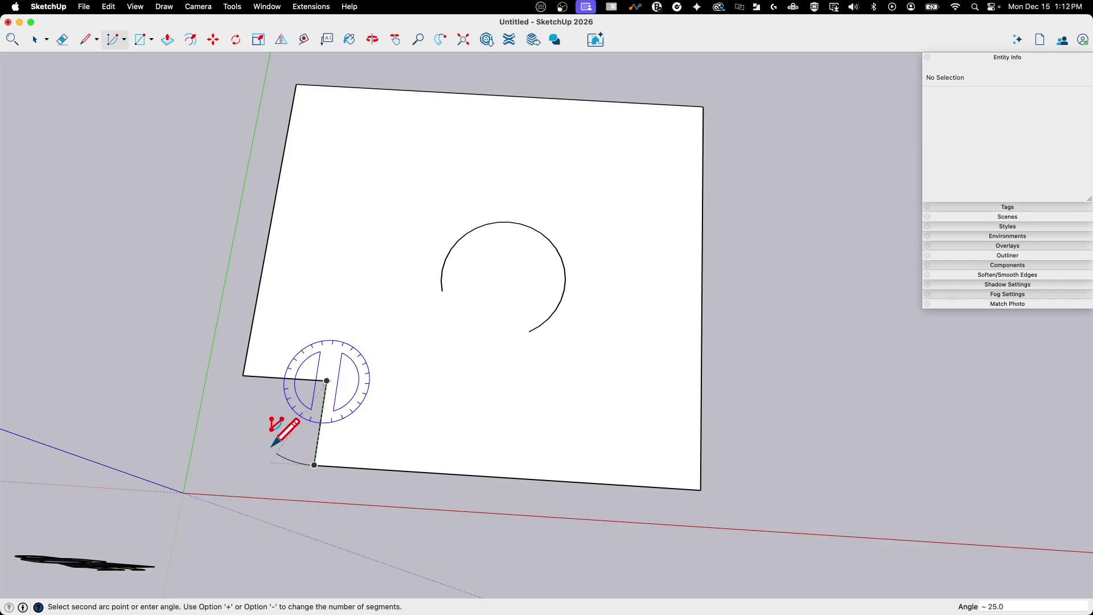
click(247, 372)
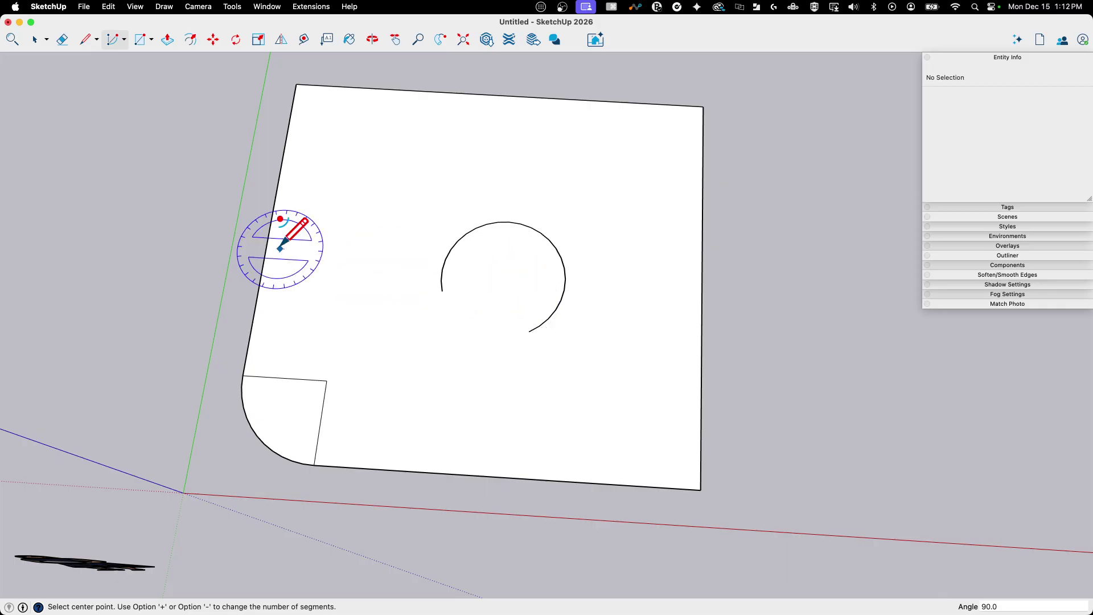
Draw a 2-point arc near the face's top-left corner
click(123, 43)
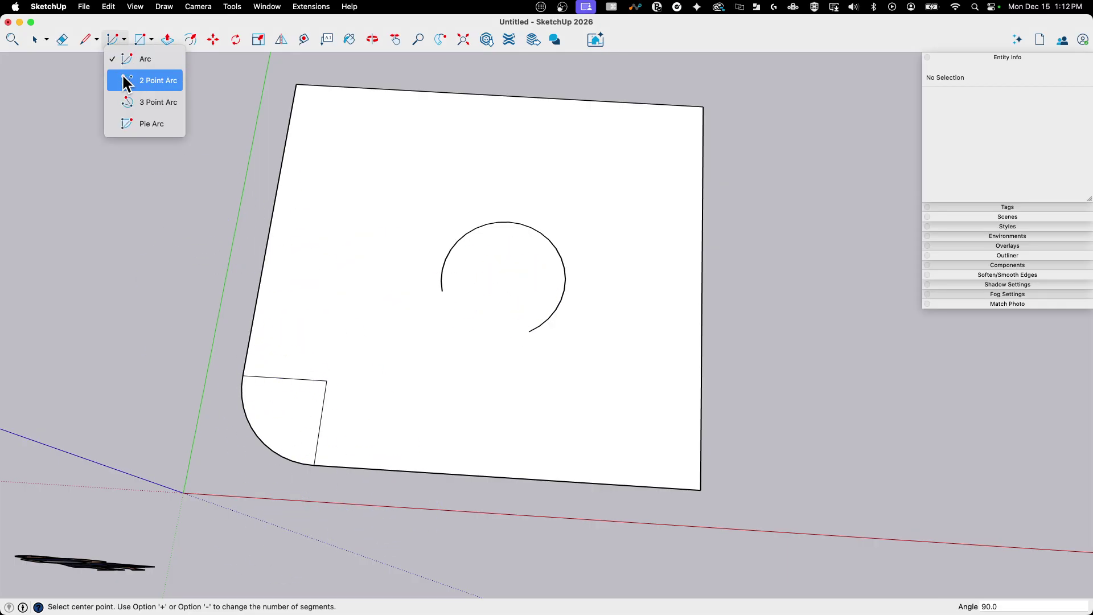
click(124, 76)
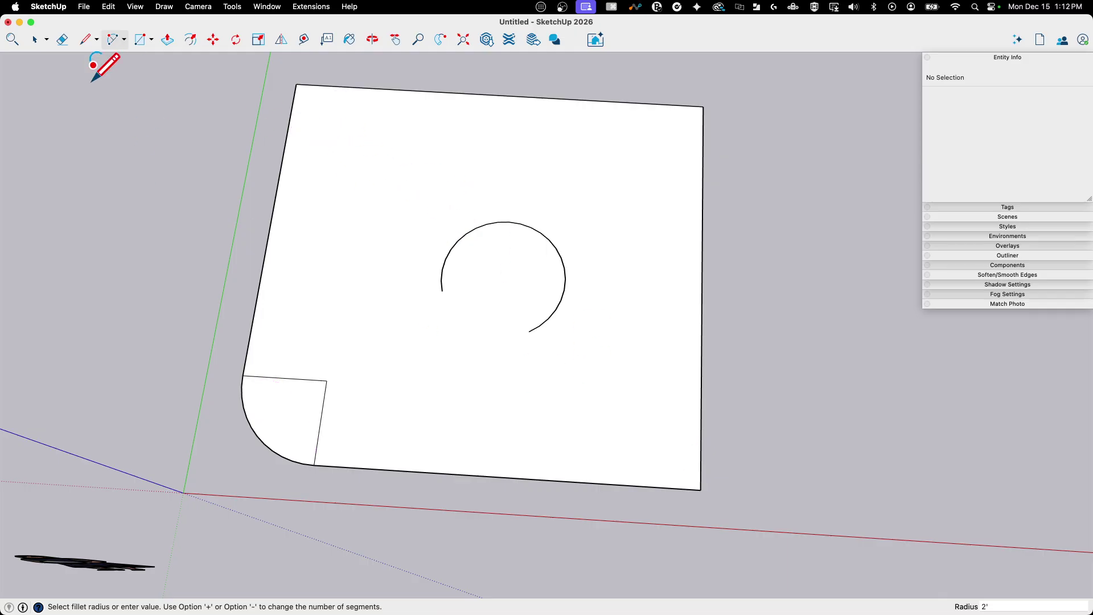
scroll(598, 325, down, 1)
middle_drag(598, 325, 743, 272)
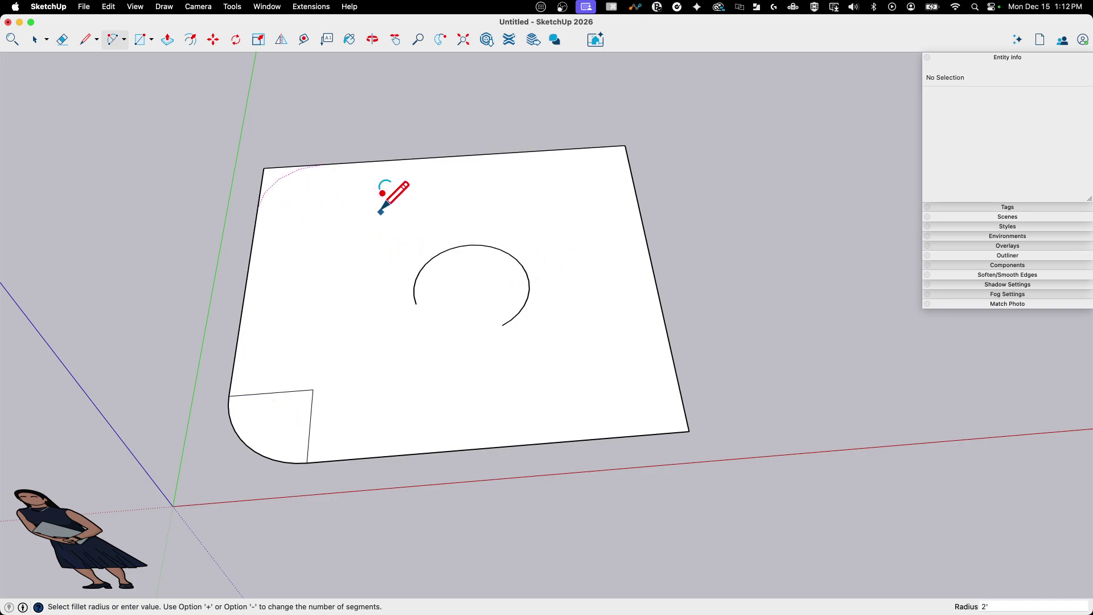
middle_drag(390, 200, 324, 319)
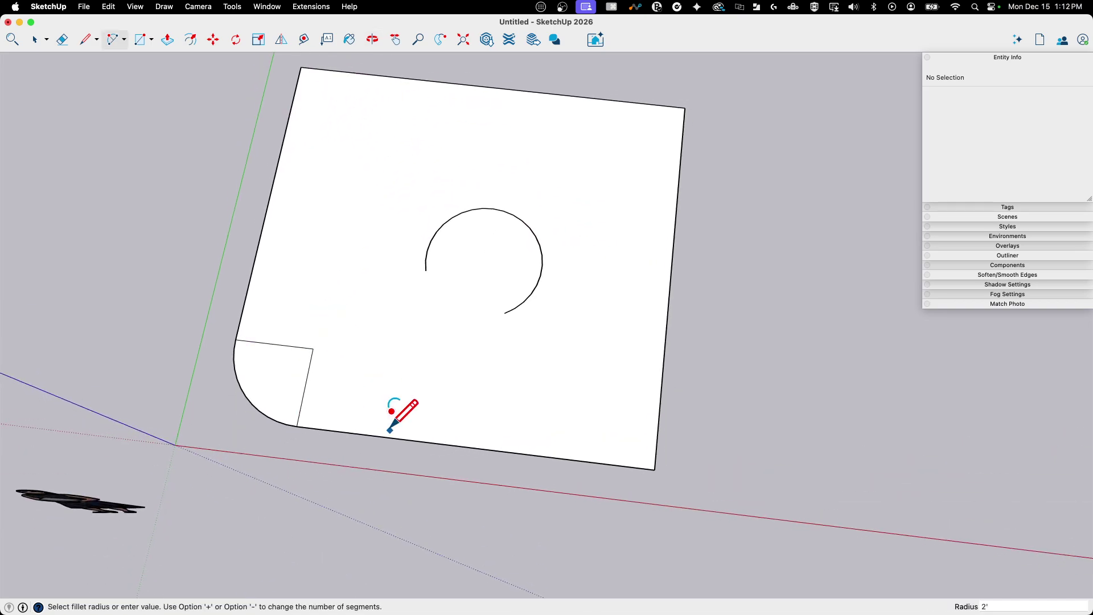
scroll(390, 431, down, 2)
scroll(367, 188, up, 3)
click(320, 262)
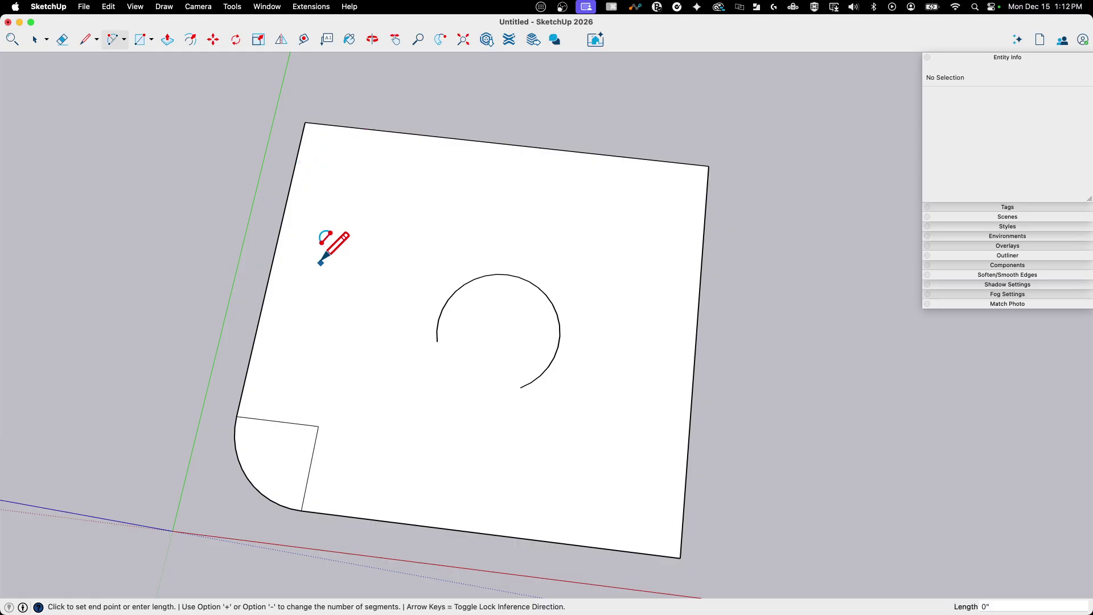
click(442, 204)
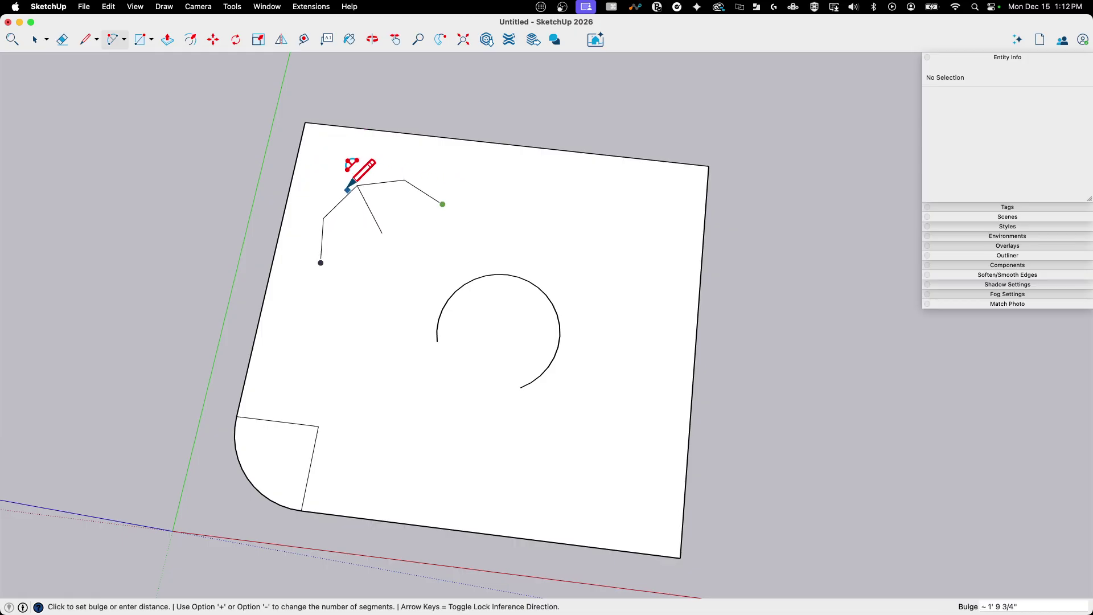
Set the new four-segment arc to 12 segments in Entity Info
key(space)
click(411, 189)
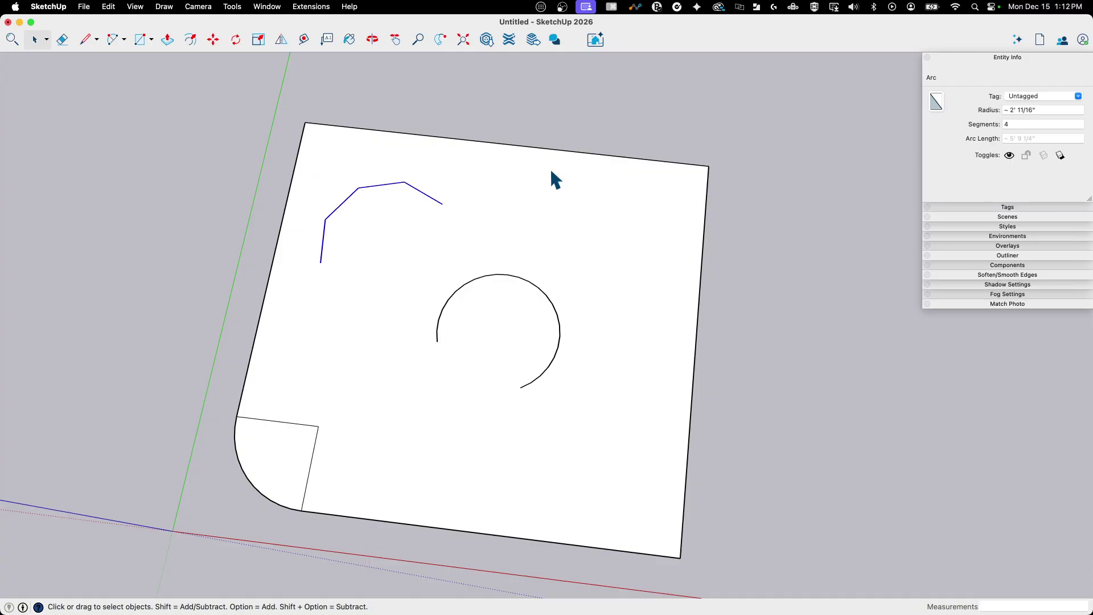
double_click(1018, 124)
text(12)
key(Return)
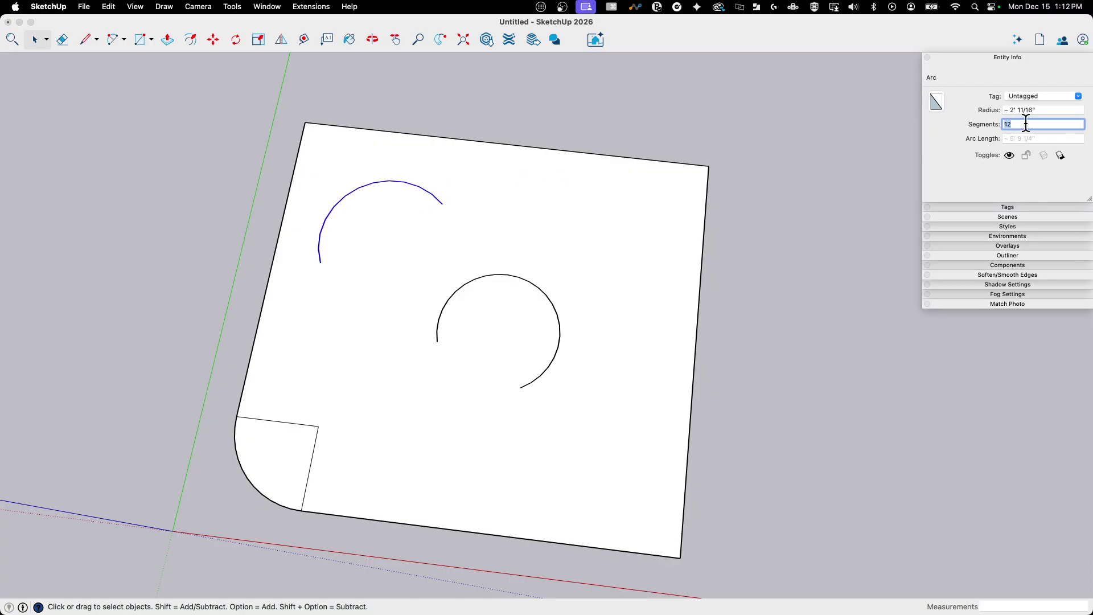
middle_drag(312, 186, 317, 288)
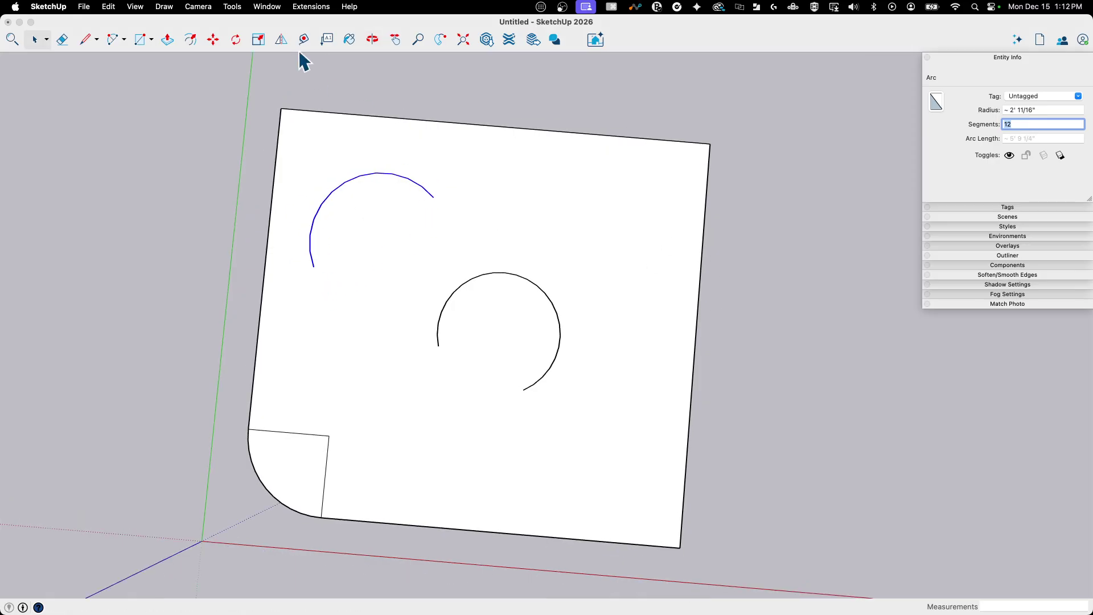
Start a 2-point arc above the centre arc, then cancel it
click(111, 40)
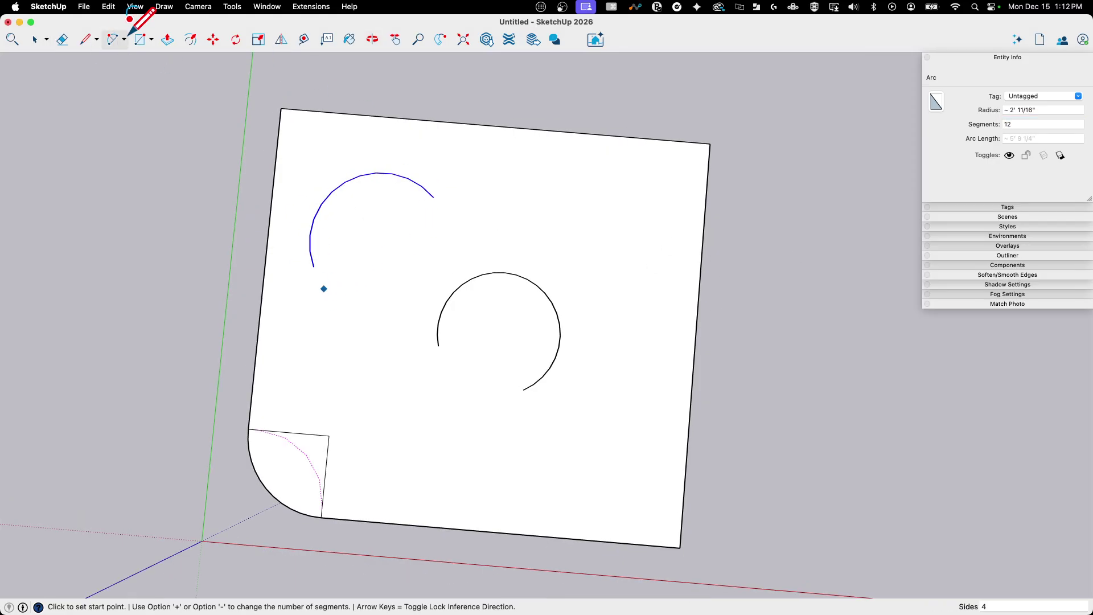
click(509, 219)
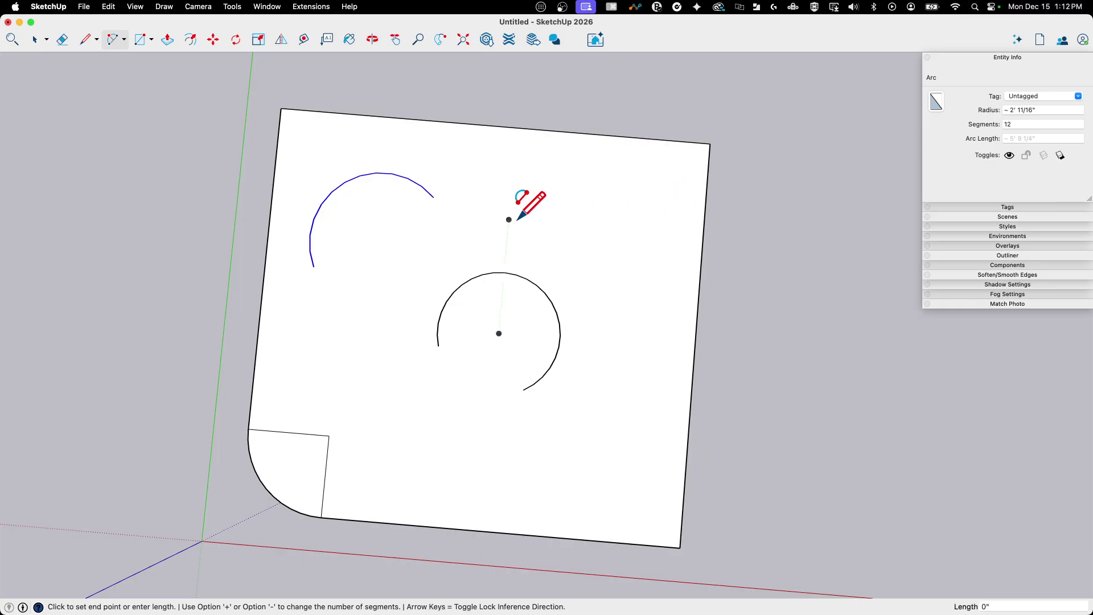
click(627, 277)
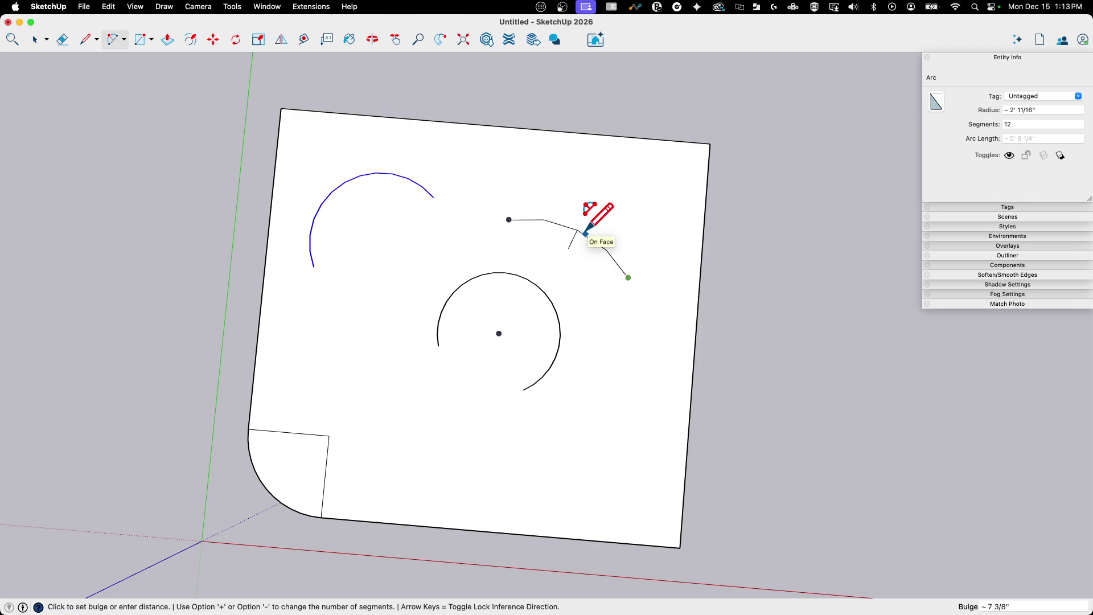
key(Escape)
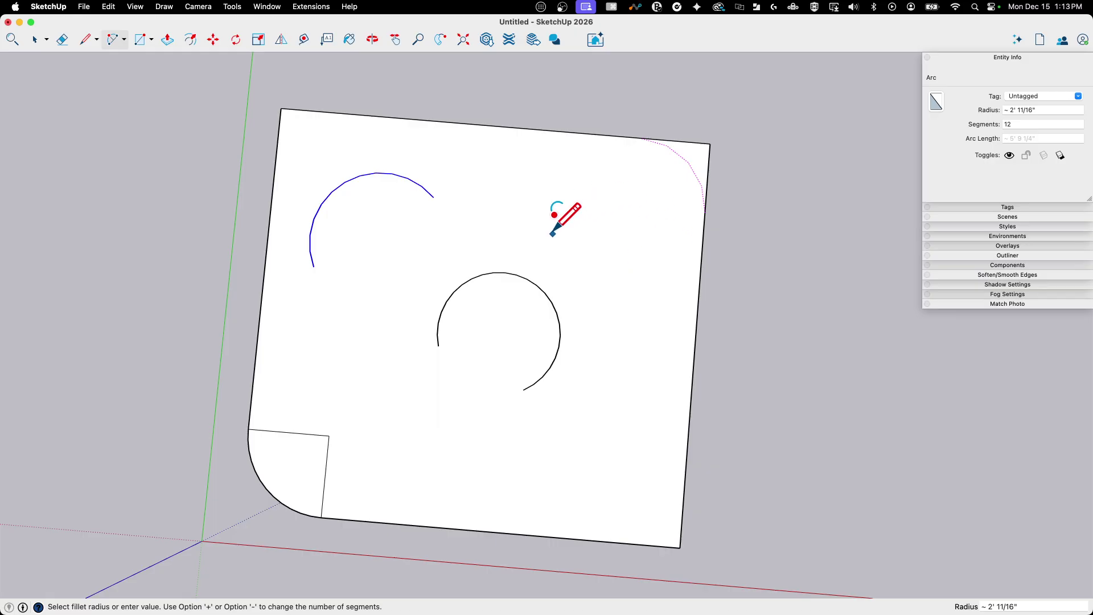
Draw a large top-right 2-point arc, about 1' 9½" radius, with 24 segments
click(526, 223)
click(611, 287)
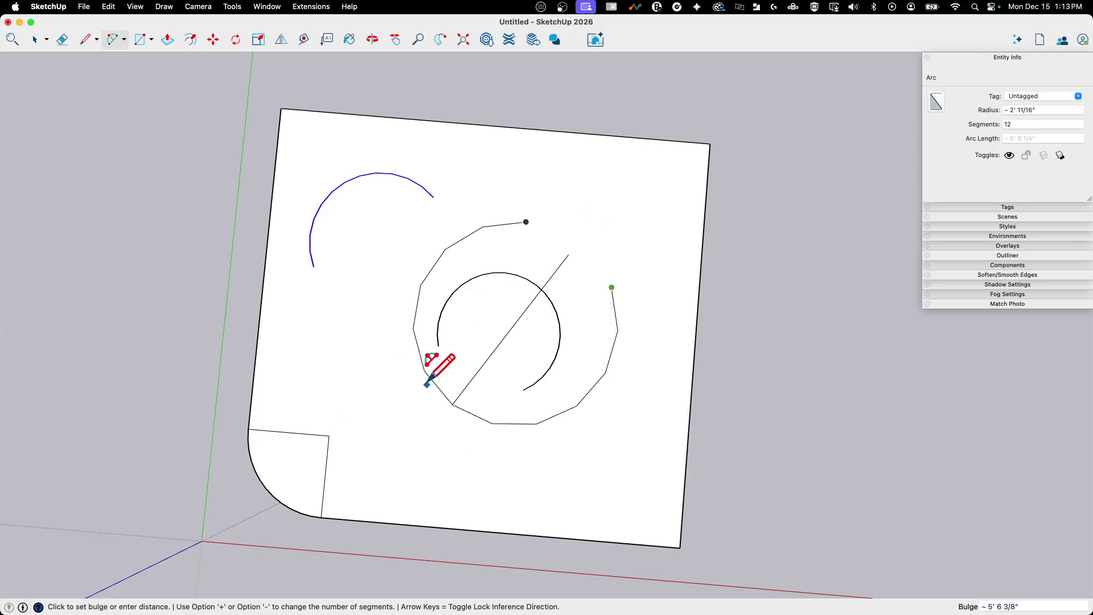
click(625, 184)
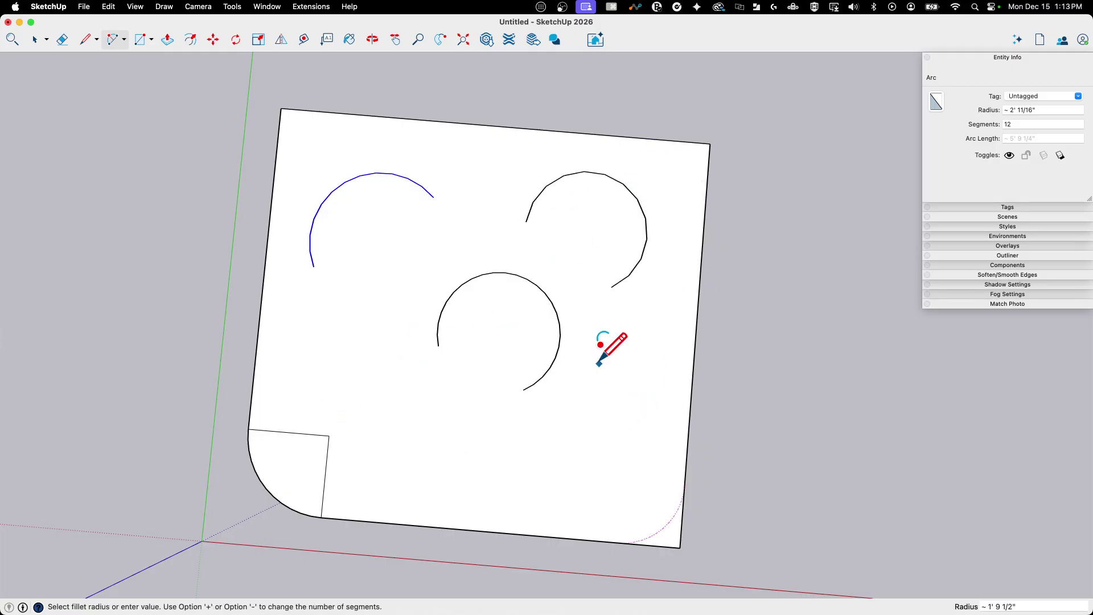
click(33, 41)
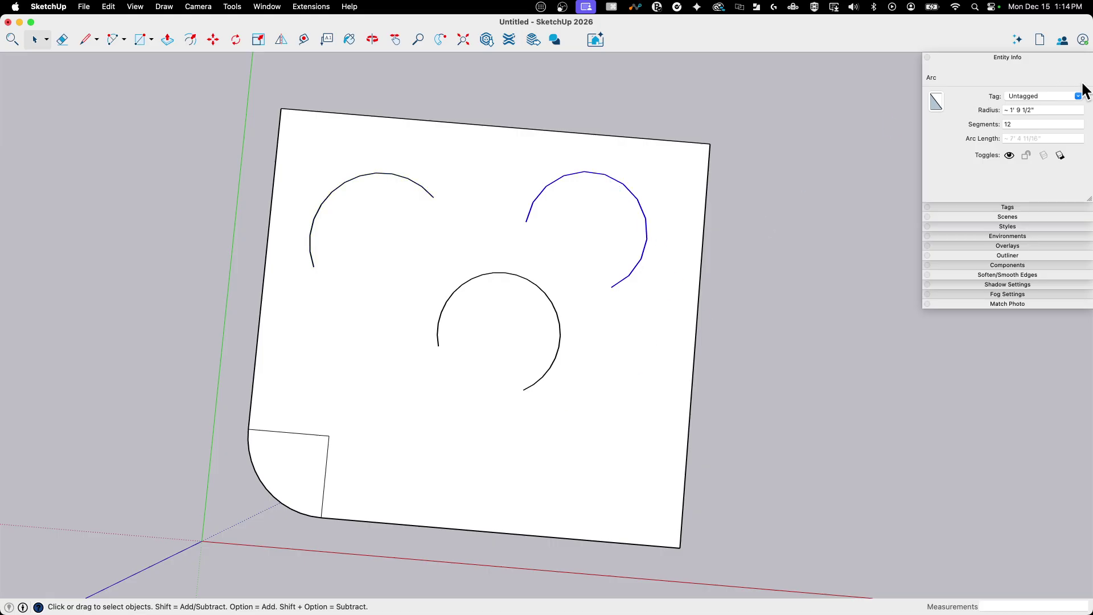
click(1010, 110)
key(Tab)
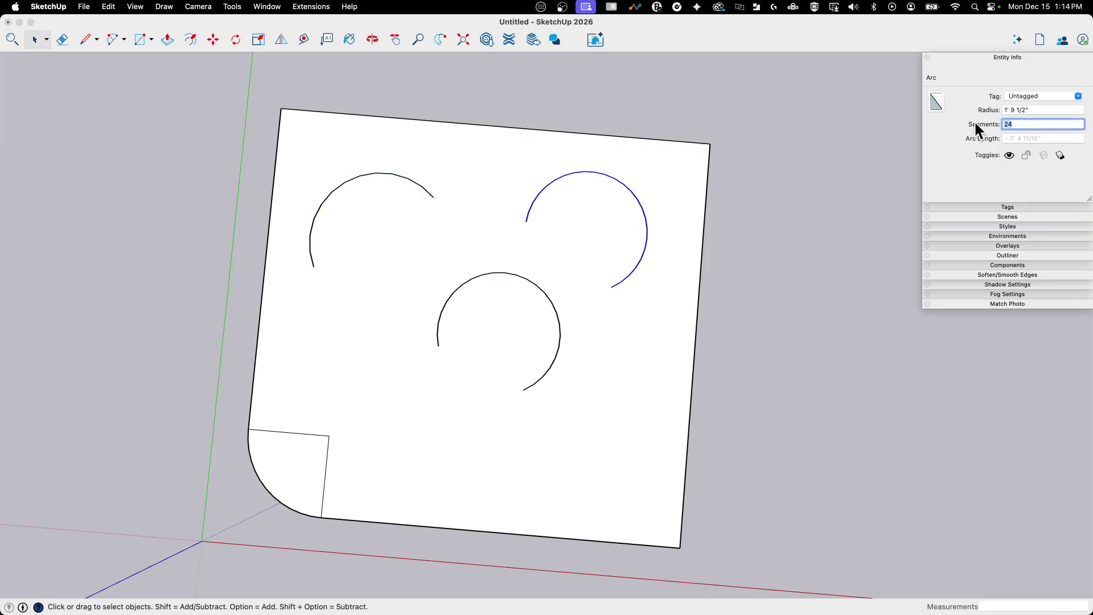
Draw a closed five-sided line outline right of the square, then pick the Fillet tool
click(112, 39)
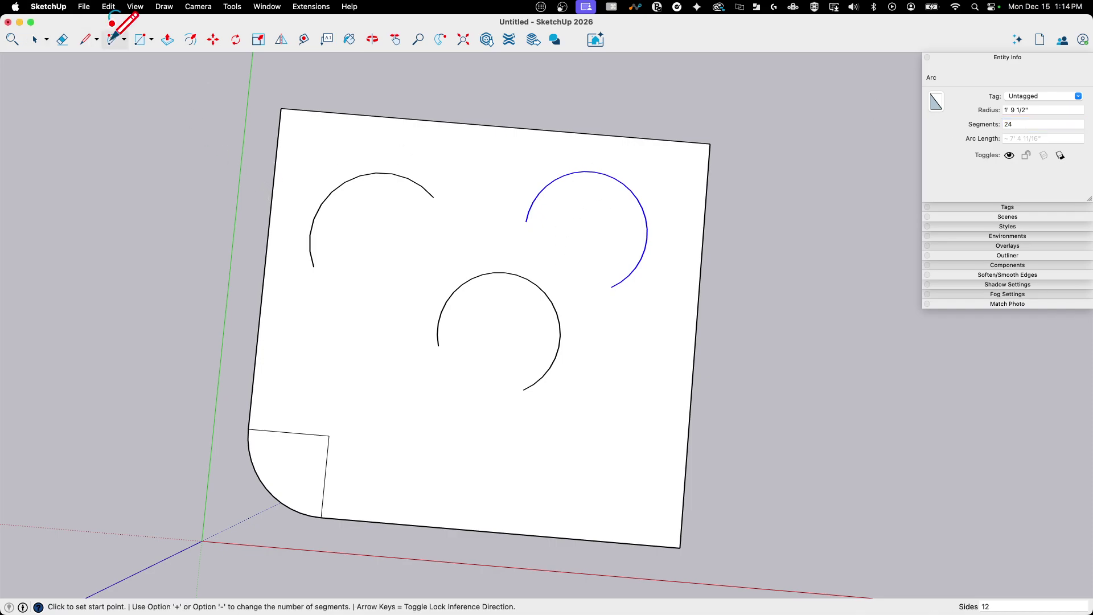
scroll(97, 251, down, 2)
click(85, 40)
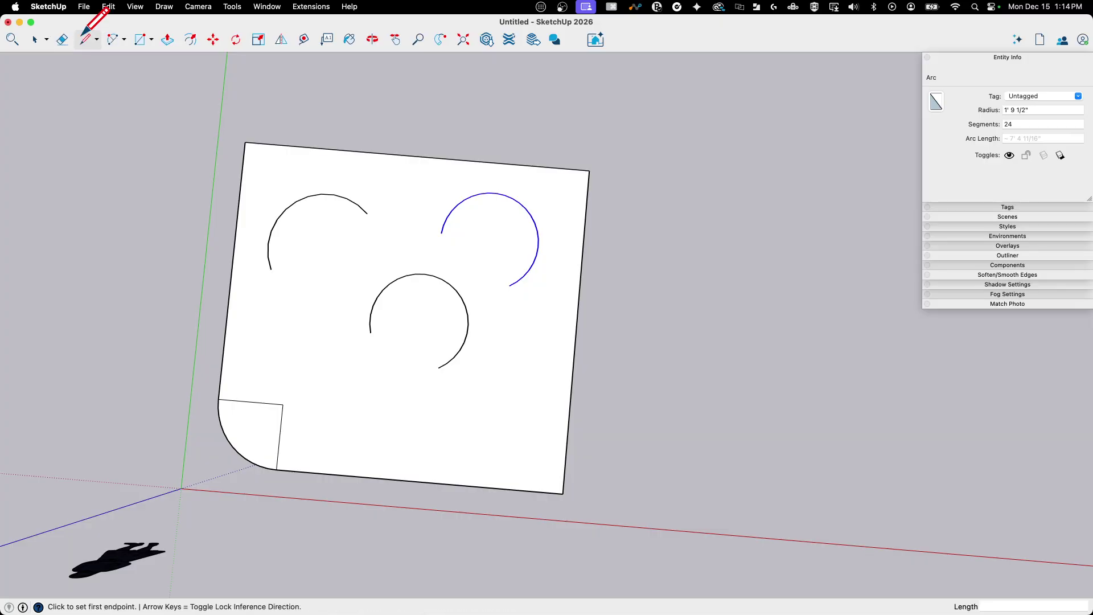
click(654, 228)
click(789, 239)
click(870, 318)
click(866, 415)
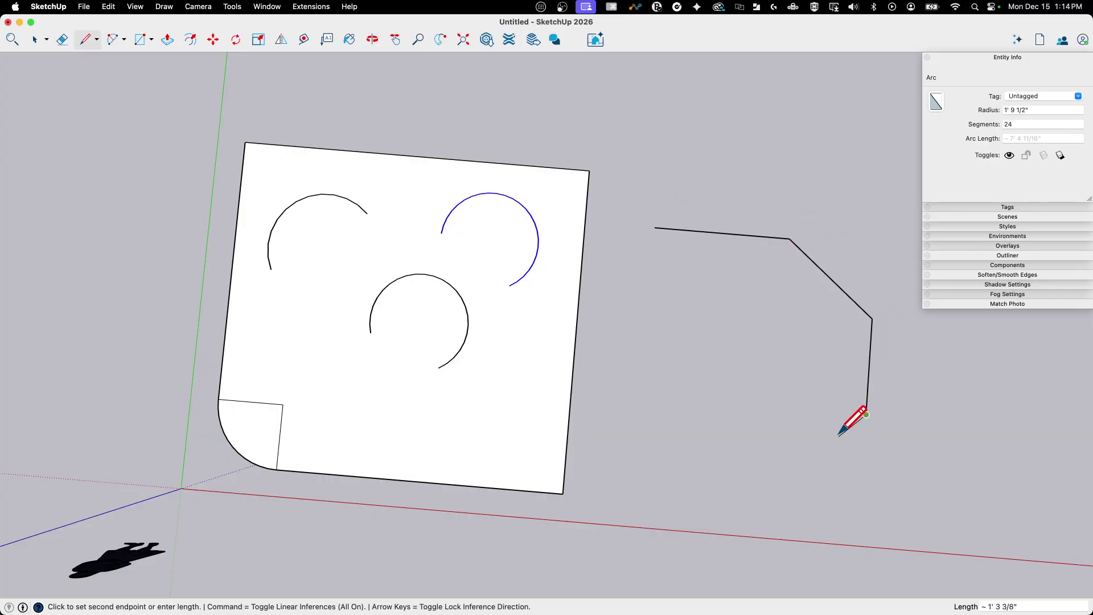
click(808, 475)
click(656, 228)
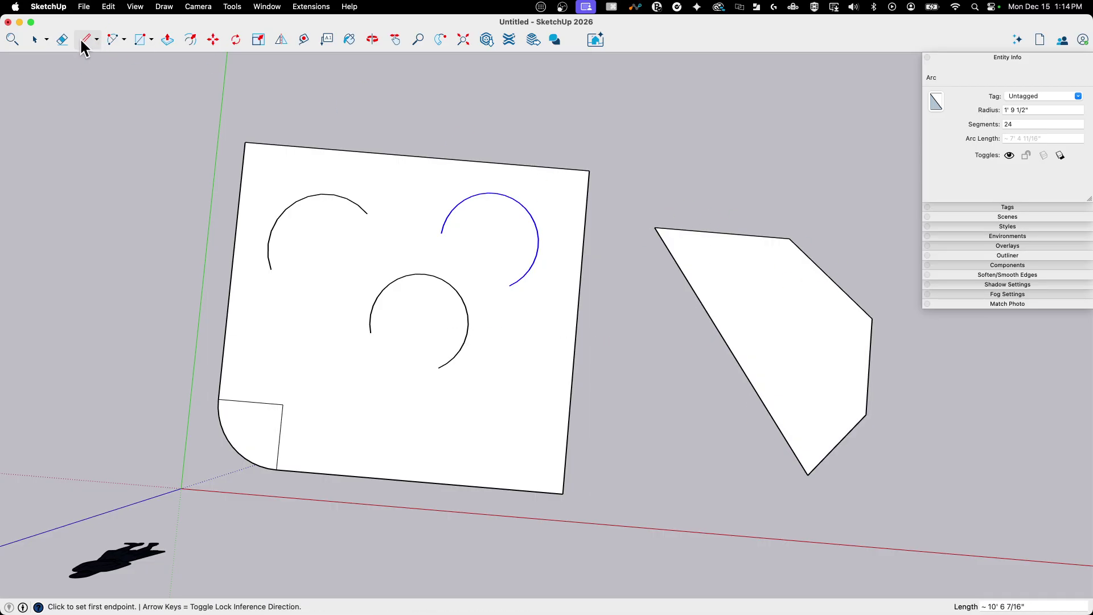
click(114, 41)
scroll(849, 244, up, 2)
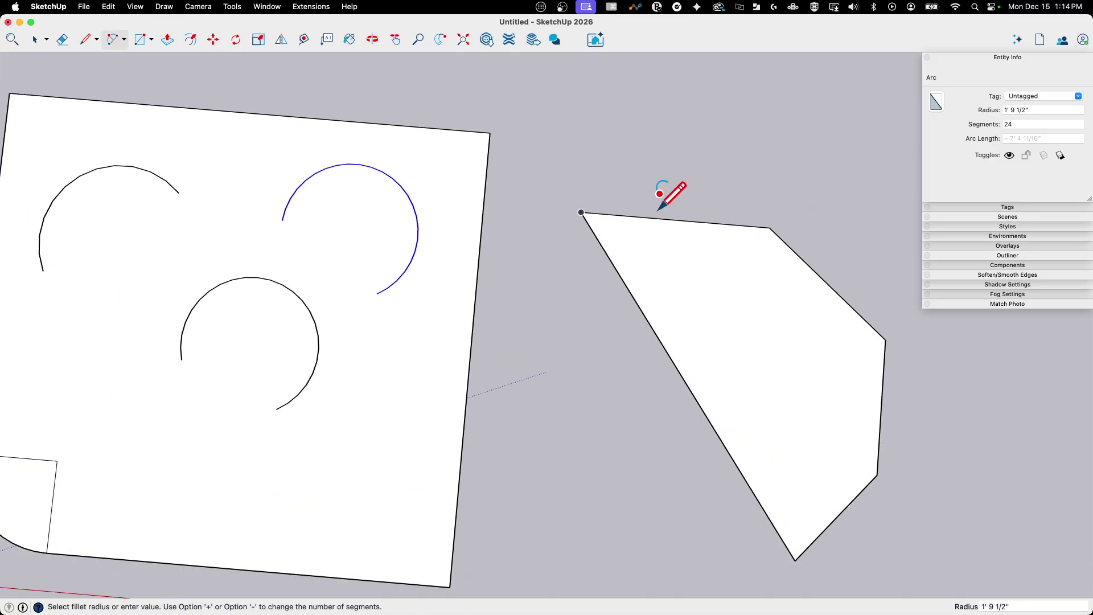
scroll(671, 190, down, 2)
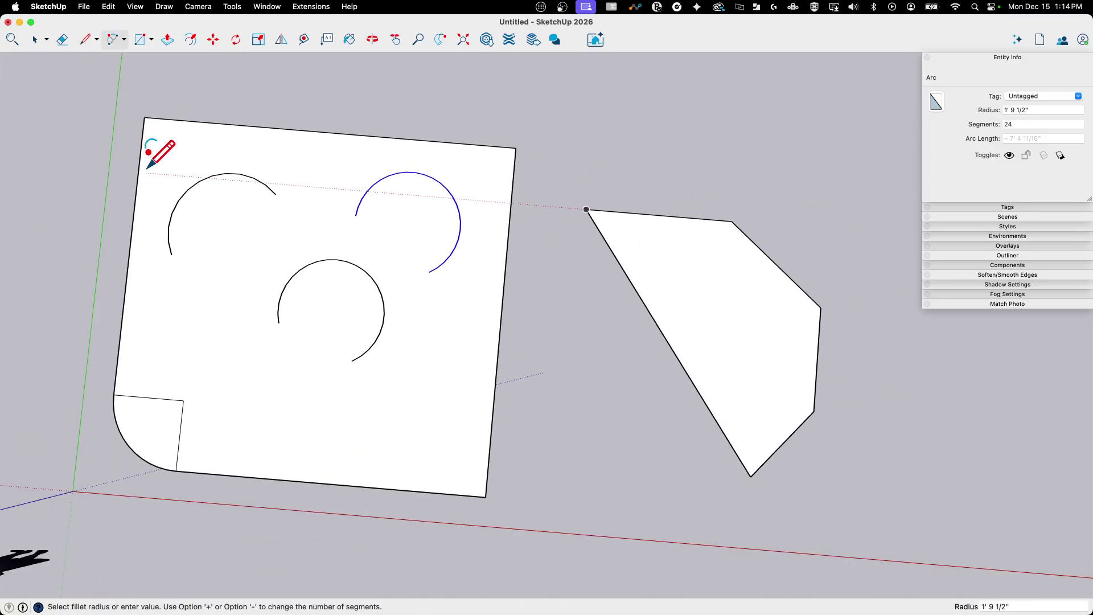
Fillet the square's top-left corner, then its top-right corner
click(135, 195)
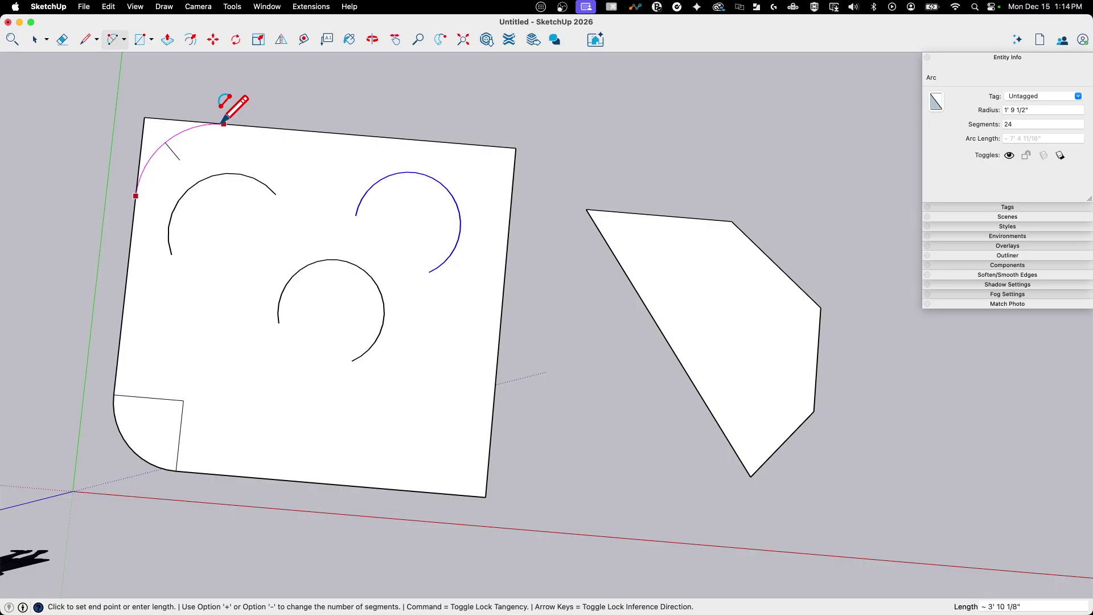
click(223, 124)
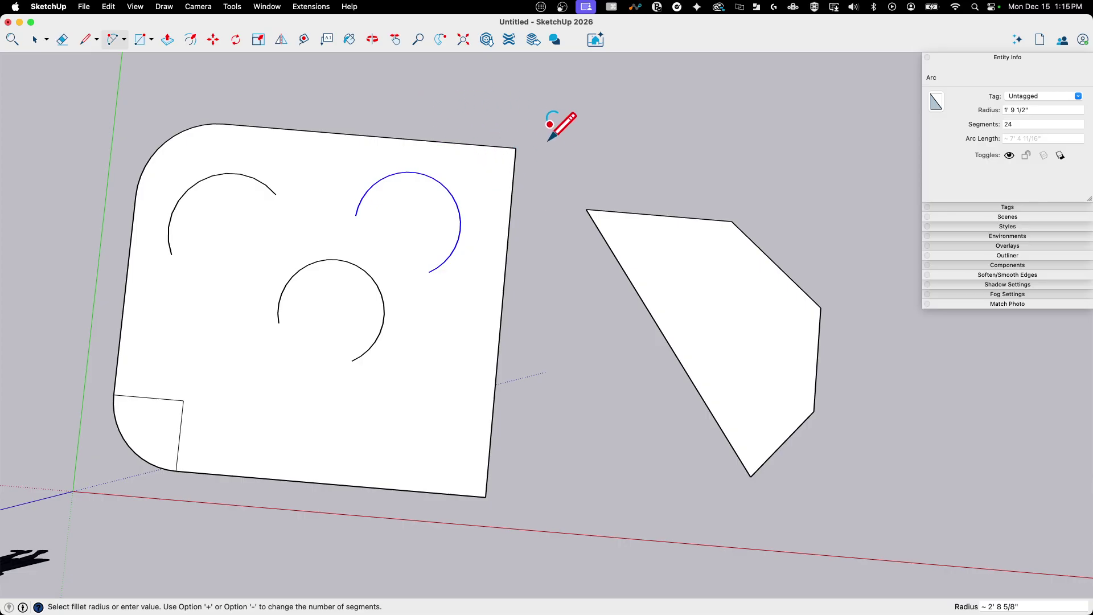
click(478, 160)
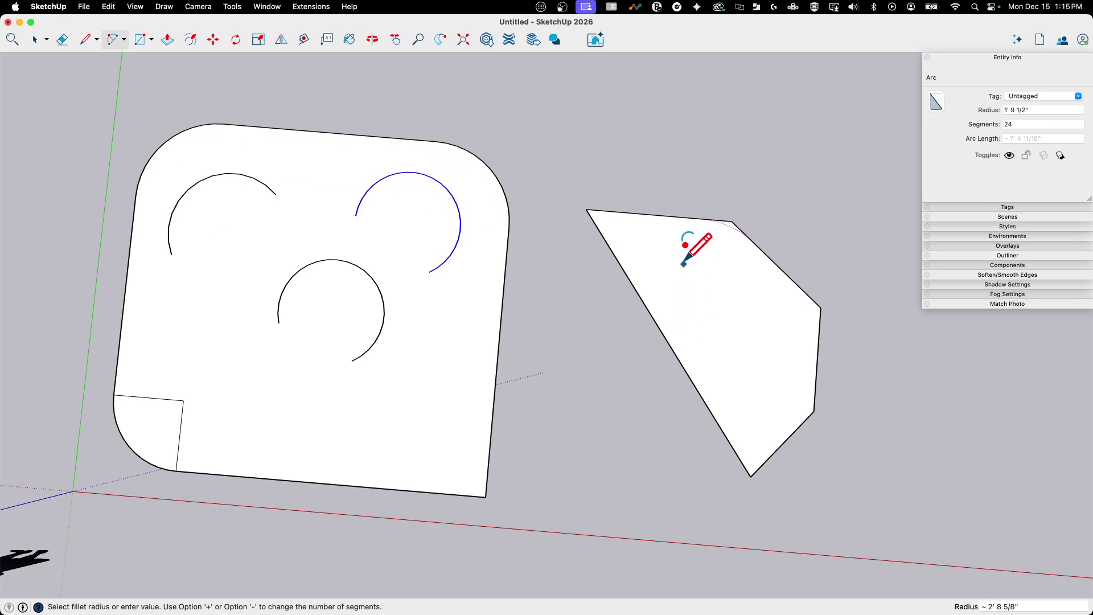
scroll(293, 231, down, 3)
scroll(481, 228, up, 4)
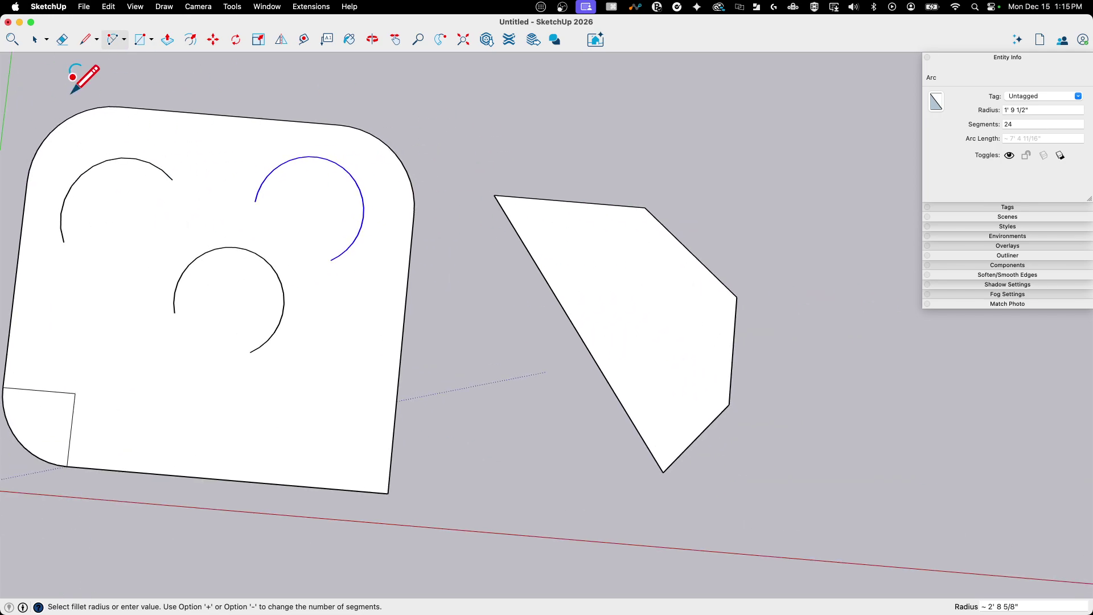
scroll(616, 207, up, 2)
scroll(512, 206, up, 1)
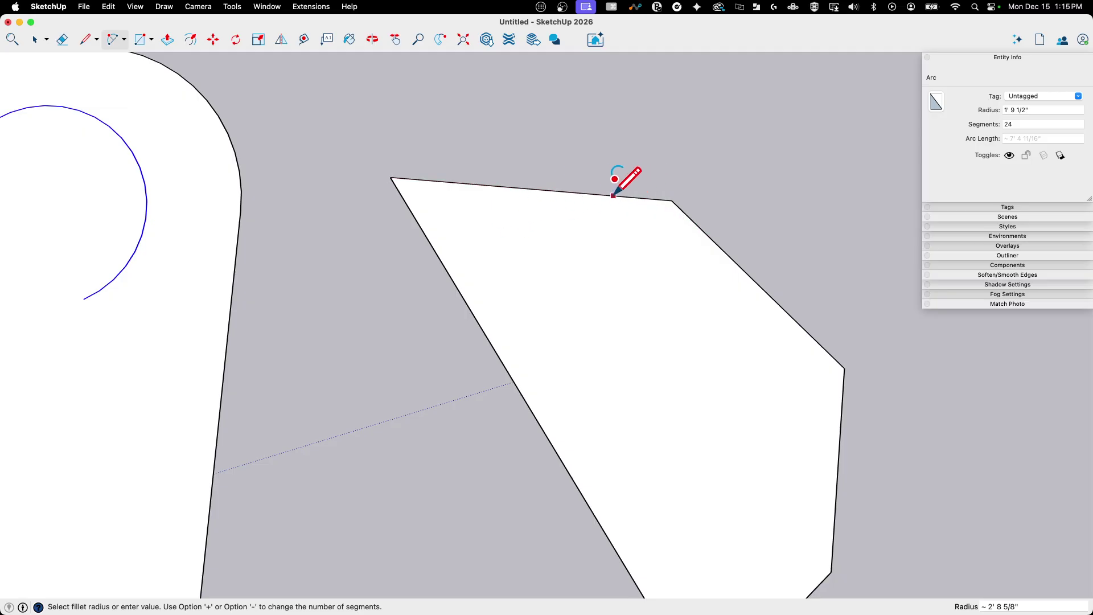
Fillet the right shape's top-right, top-left and bottom corners at about 6 9/16" radius, 12 segments
click(607, 195)
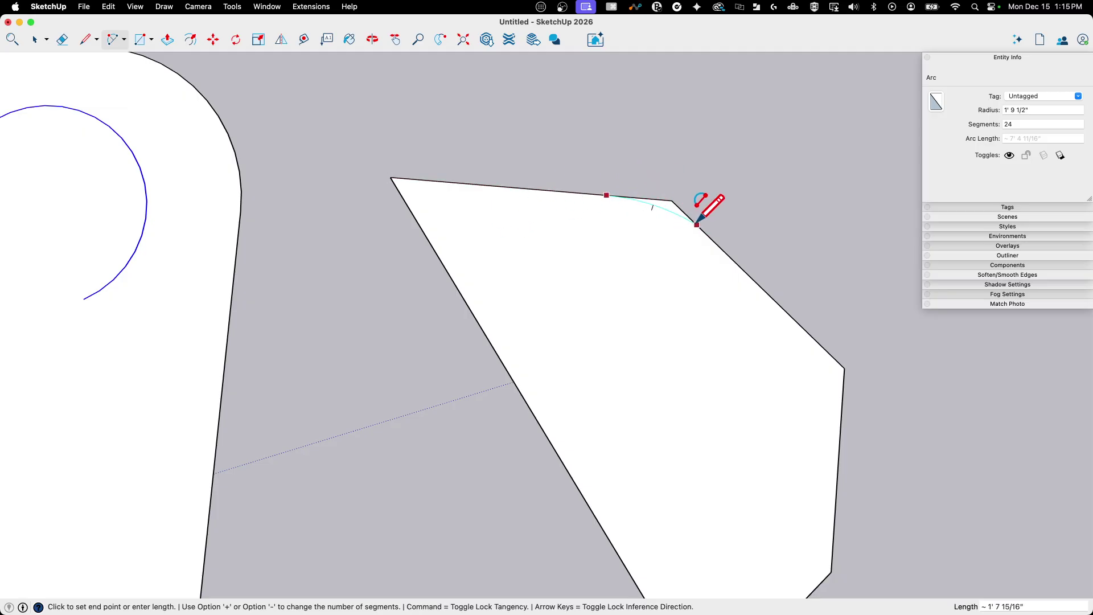
click(718, 246)
click(422, 228)
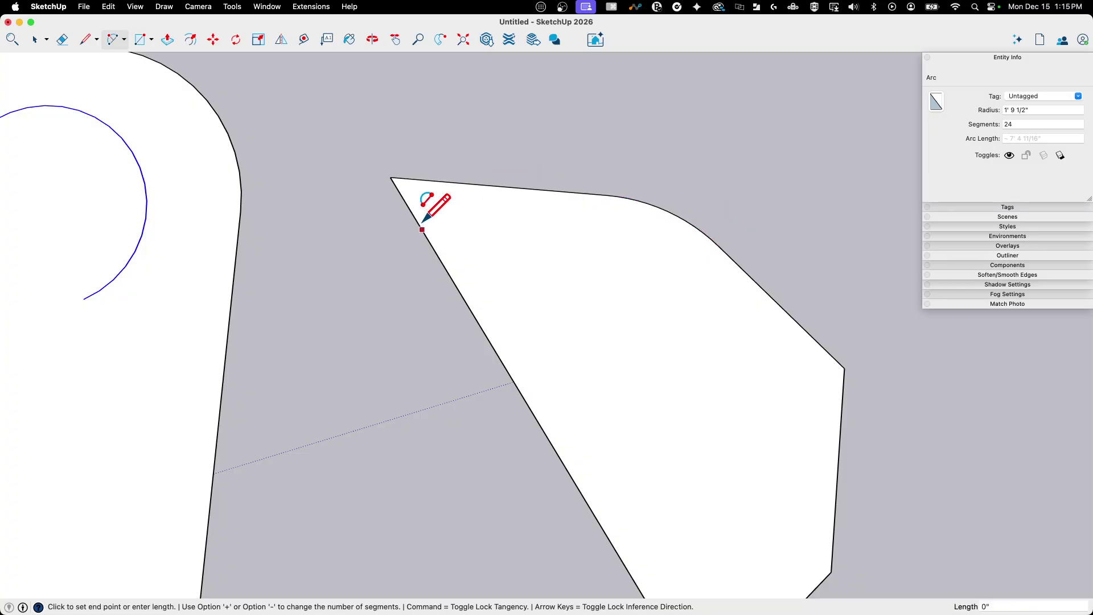
click(450, 182)
scroll(325, 106, down, 3)
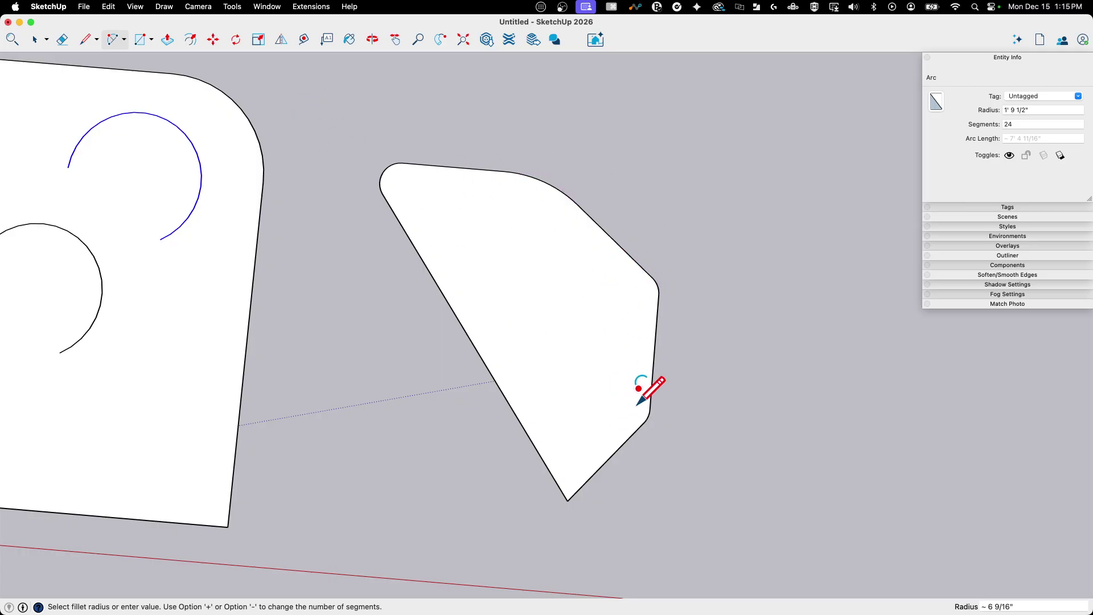
click(573, 478)
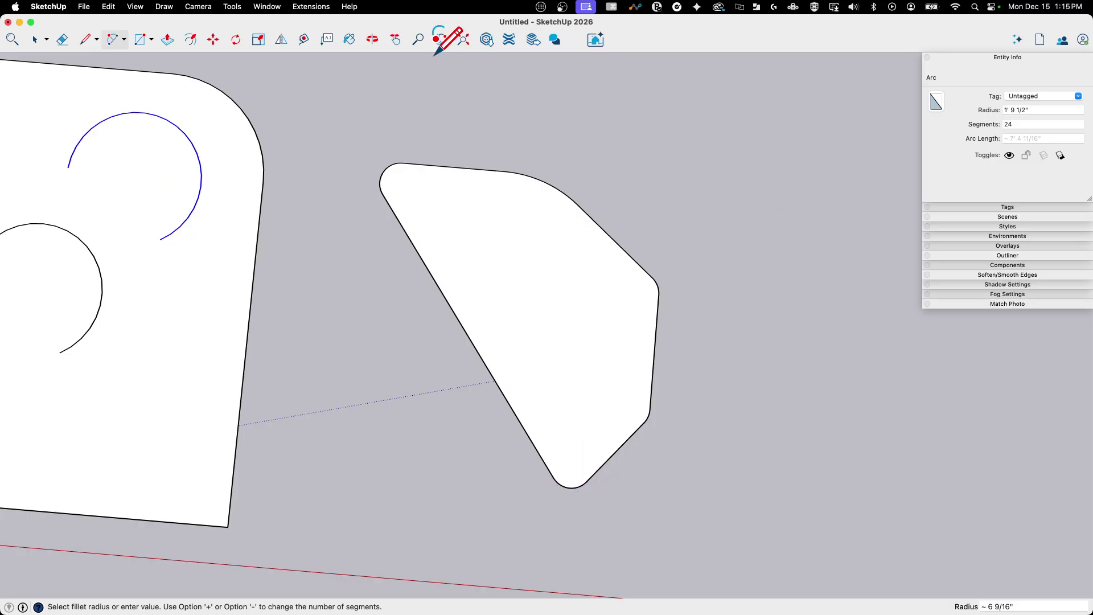
click(35, 40)
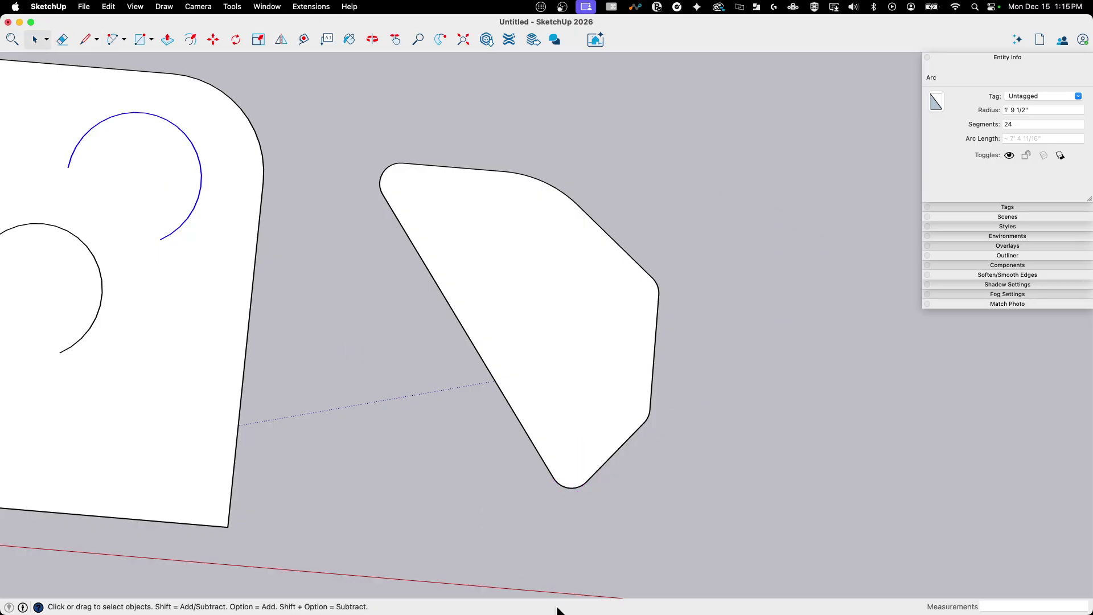
scroll(717, 480, down, 3)
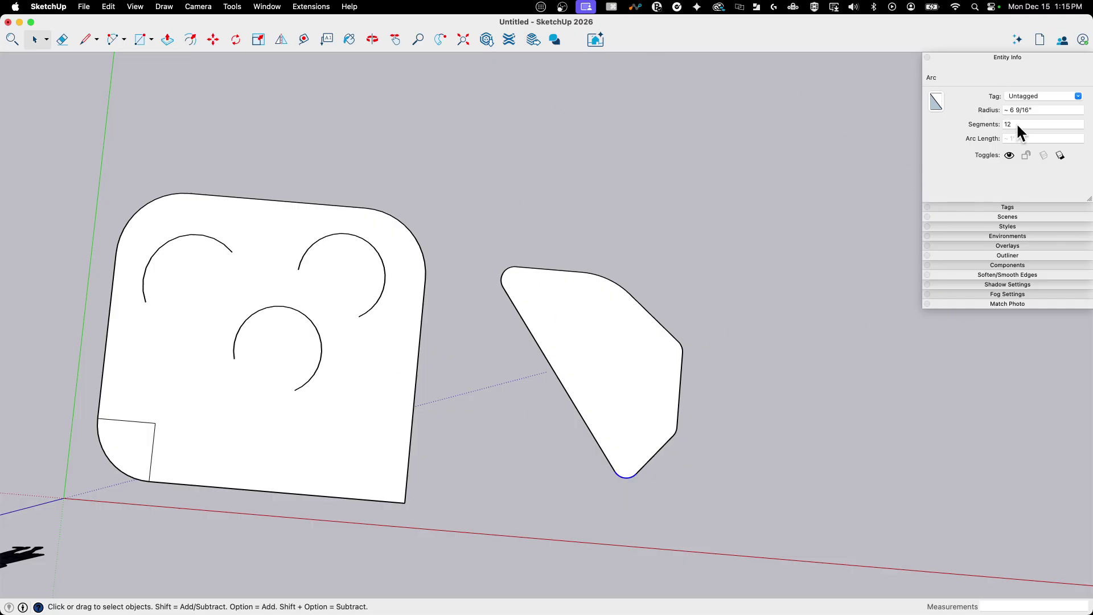
Change the bottom corner arc's radius to 12 (1') in Entity Info
click(1048, 110)
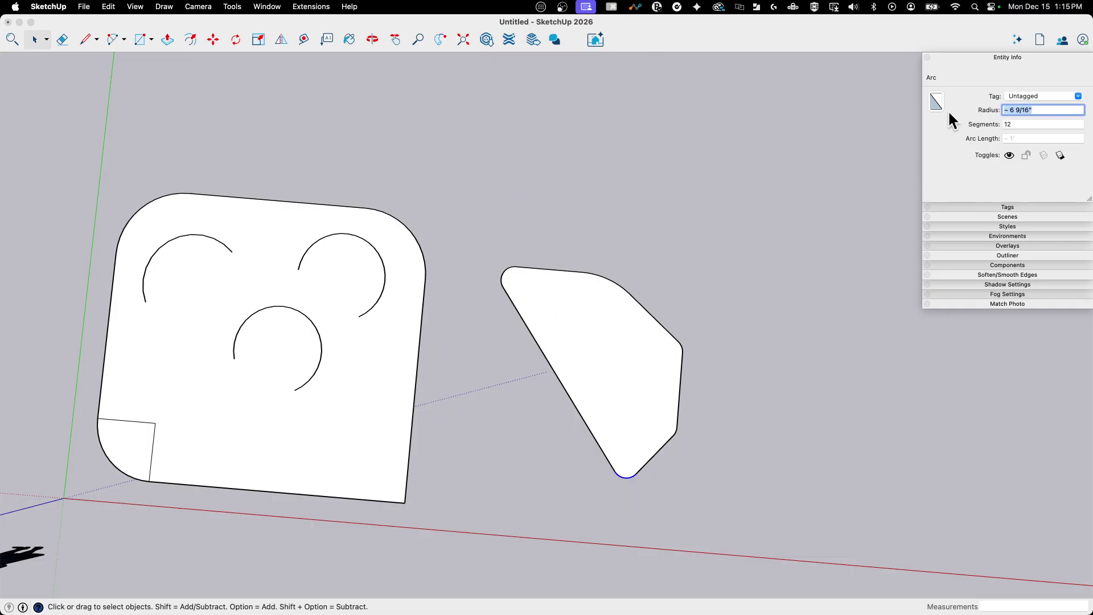
text(12)
scroll(622, 467, up, 2)
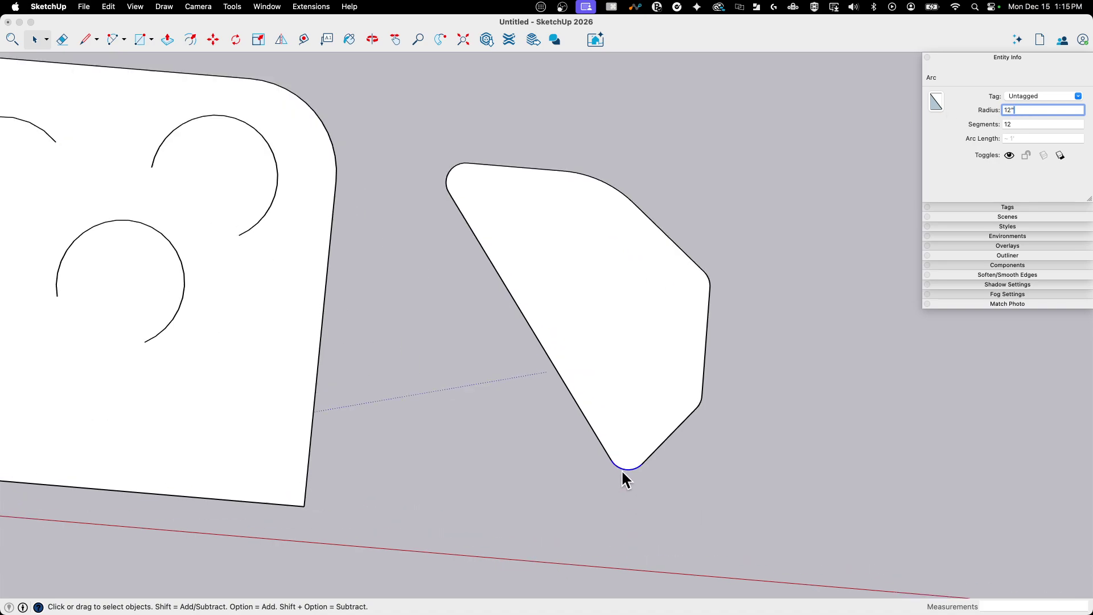
key(Return)
scroll(677, 400, down, 1)
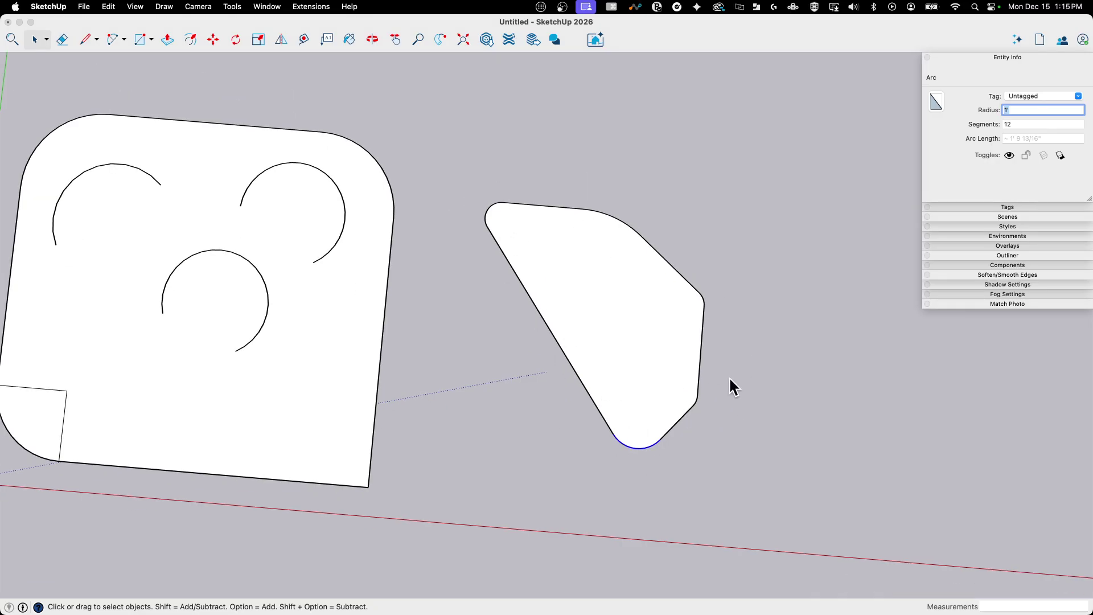
scroll(716, 235, down, 2)
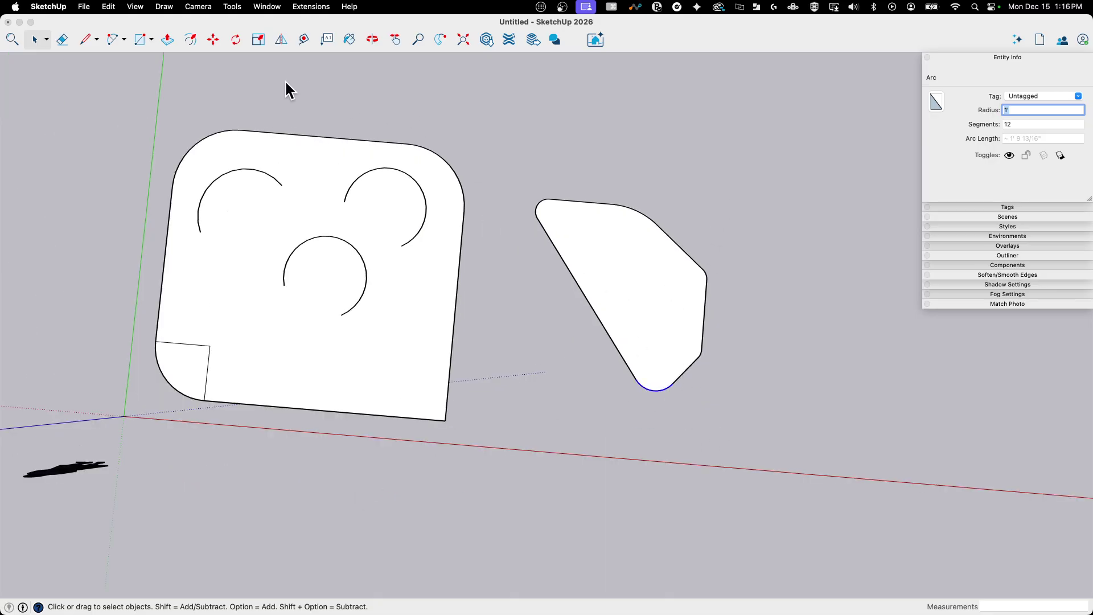
Begin an arc above the shapes by placing its first two points
click(123, 41)
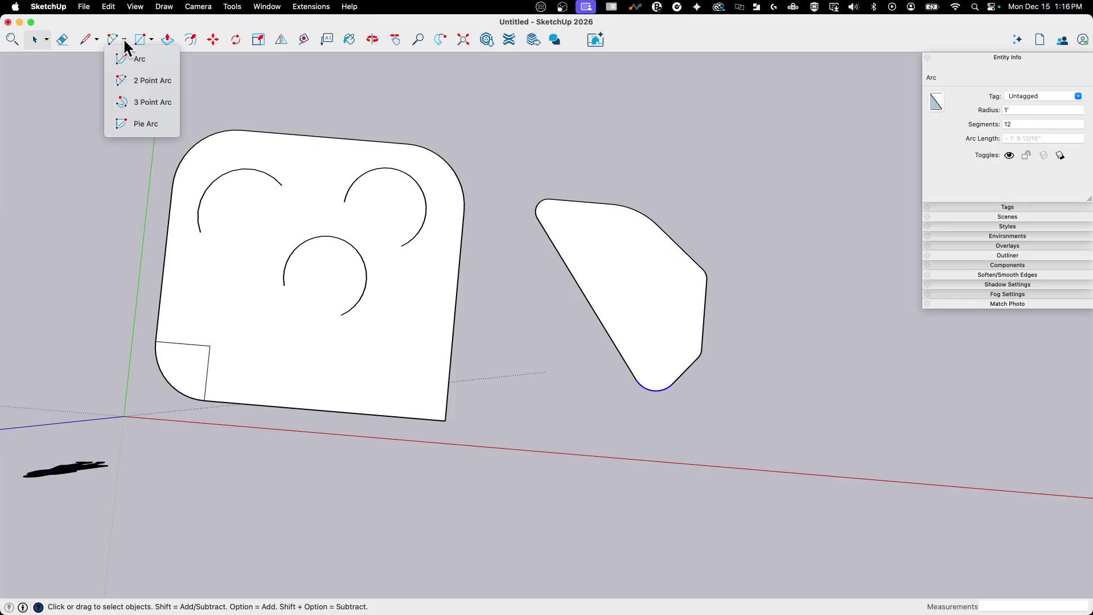
click(102, 104)
key(a)
scroll(69, 78, down, 2)
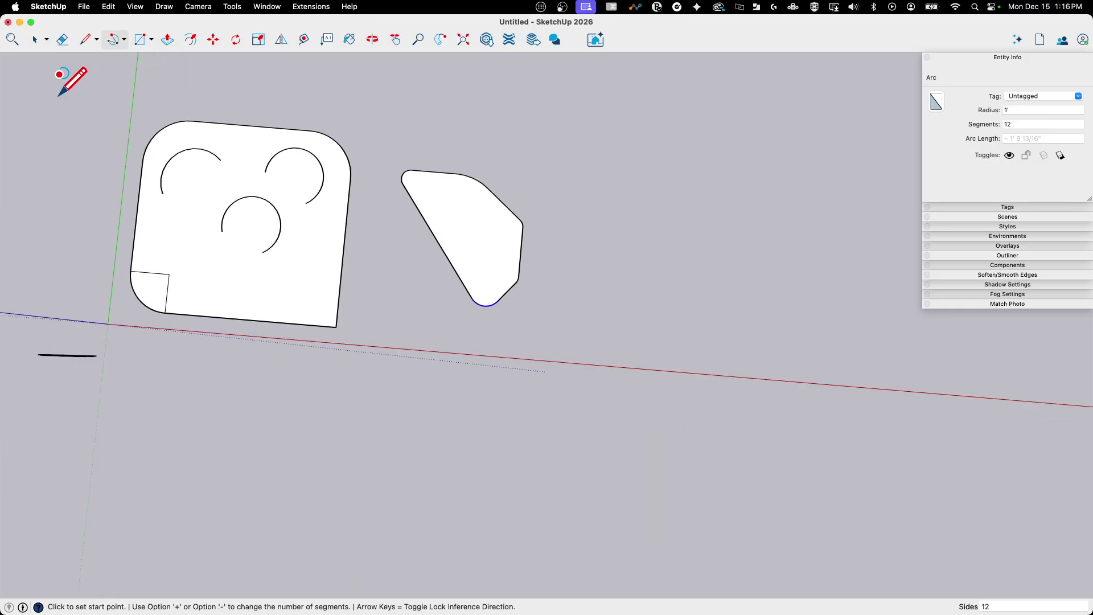
middle_drag(451, 333, 481, 282)
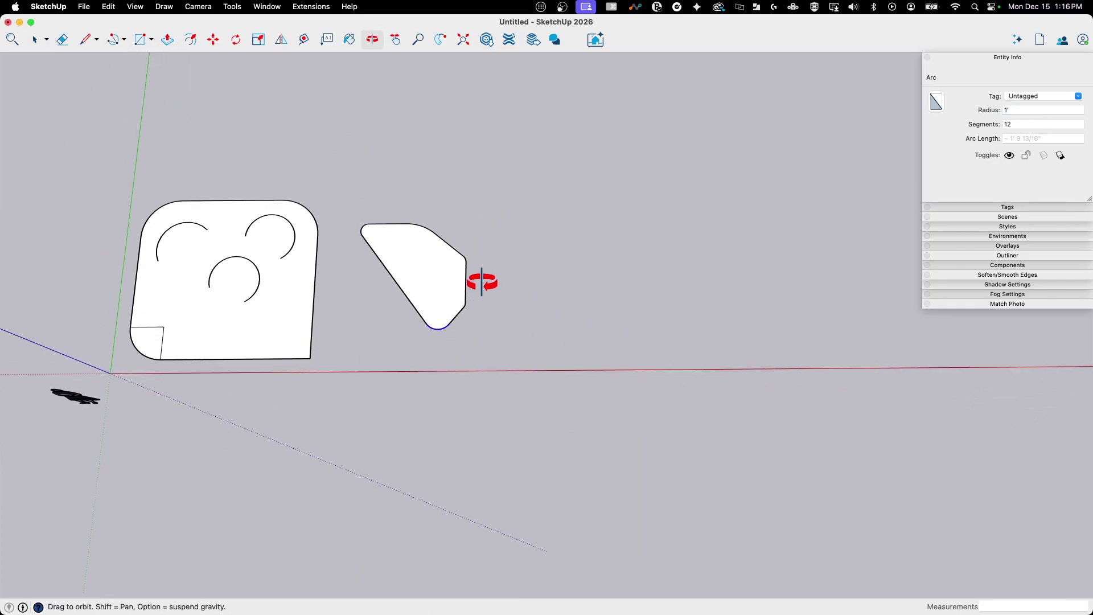
click(527, 146)
click(630, 147)
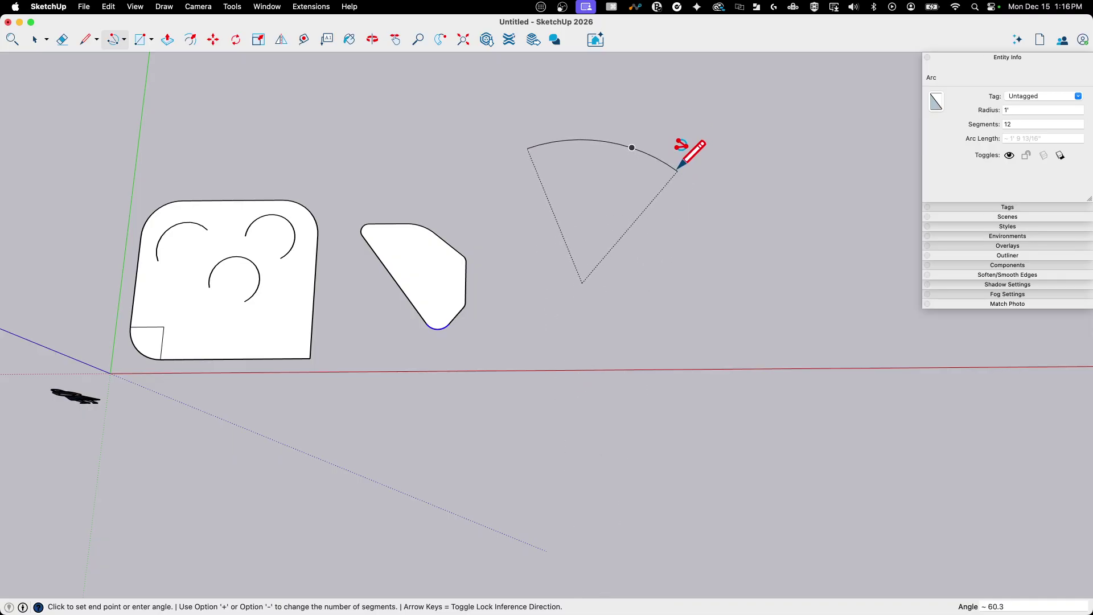
Cancel the unfinished arc and place a large rectangle's first corner right of the shapes
key(Escape)
scroll(341, 192, down, 2)
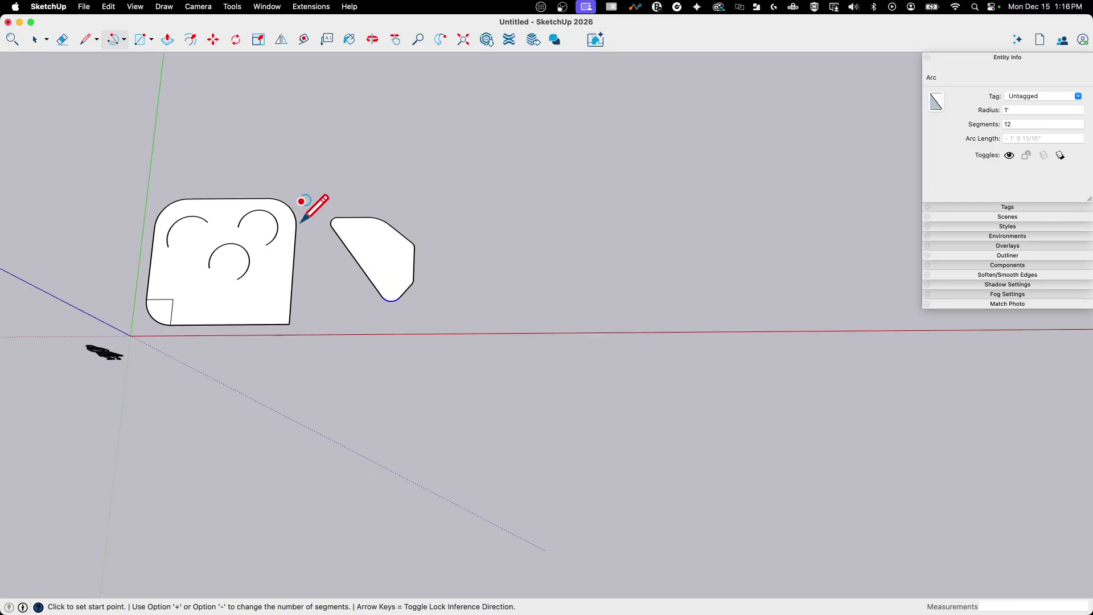
key(r)
click(461, 134)
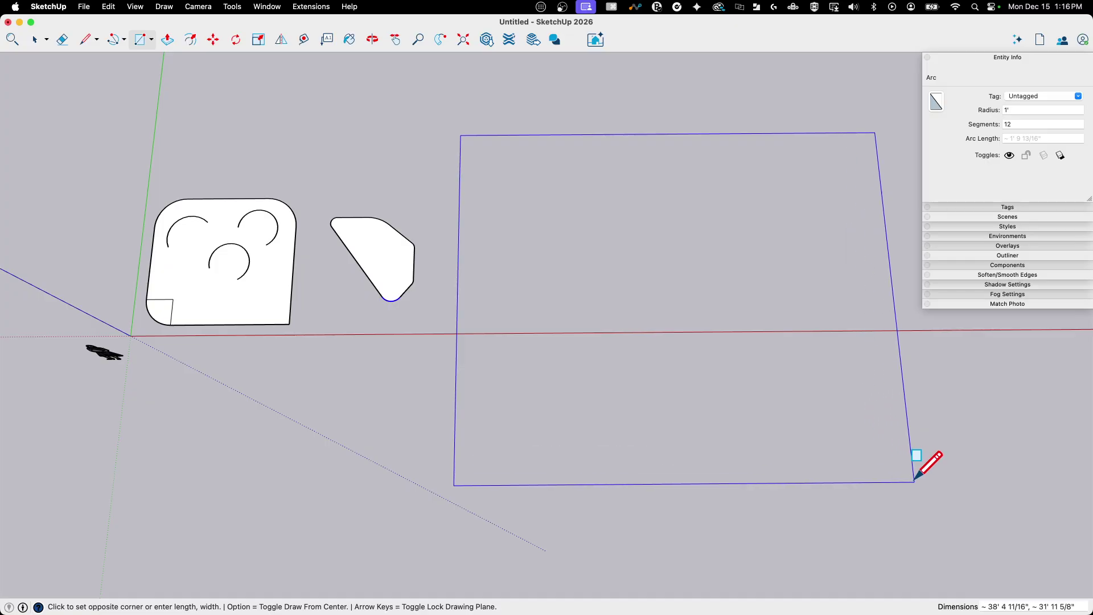
Complete the large rectangle face and add a 3-point arc from its top-left corner
click(865, 457)
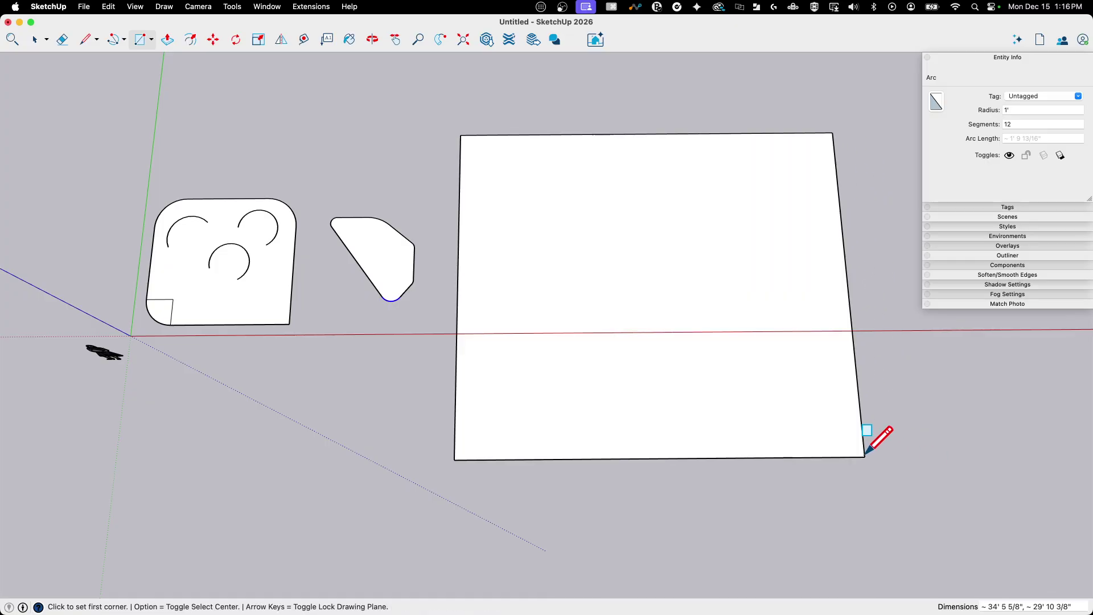
click(117, 41)
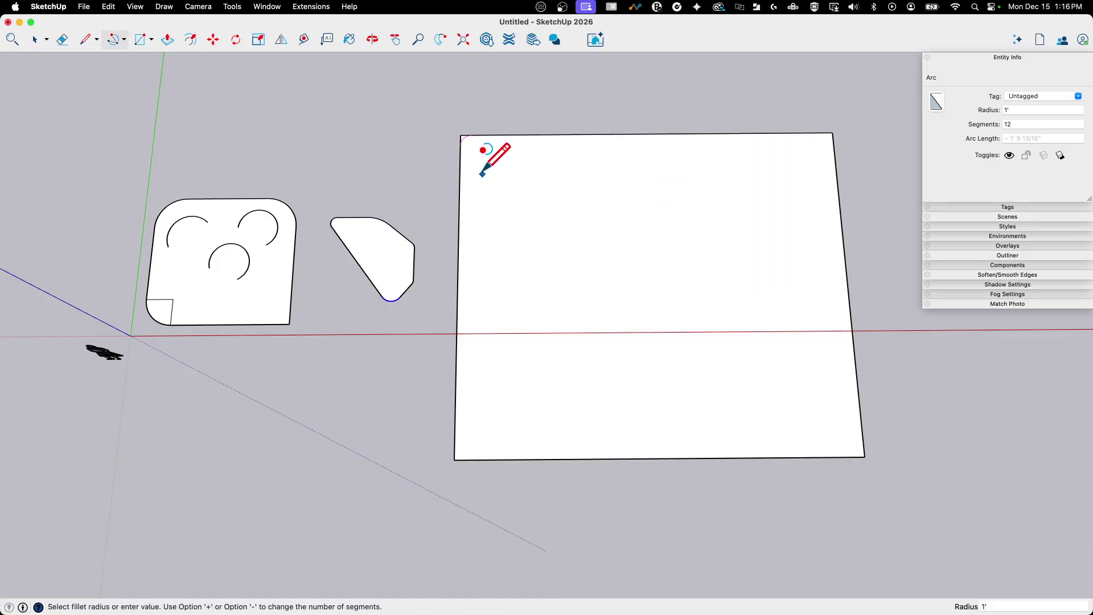
click(461, 134)
text(40)
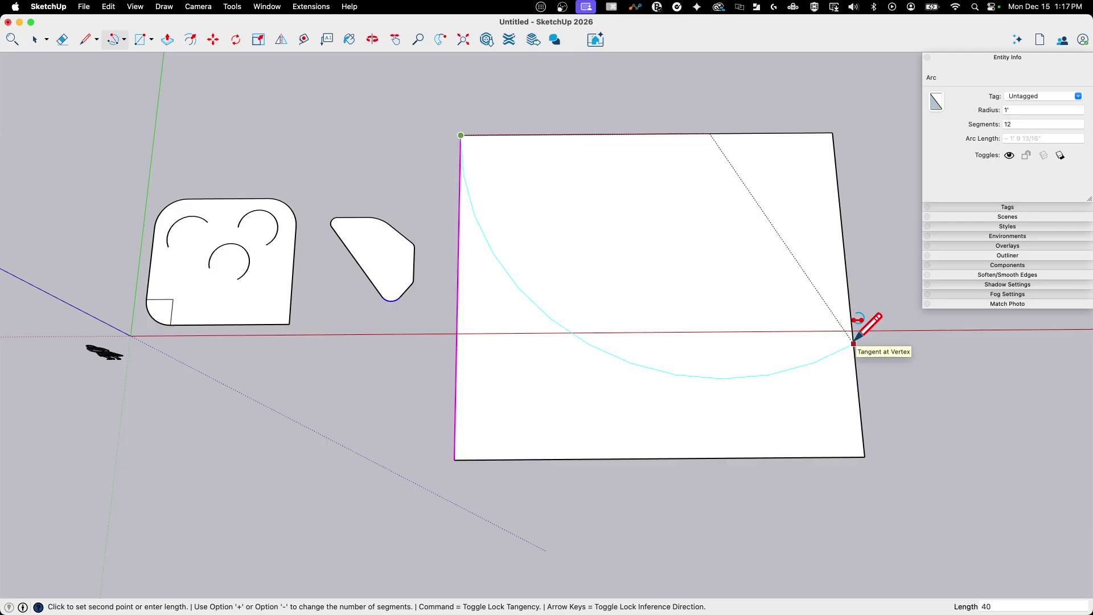
click(853, 341)
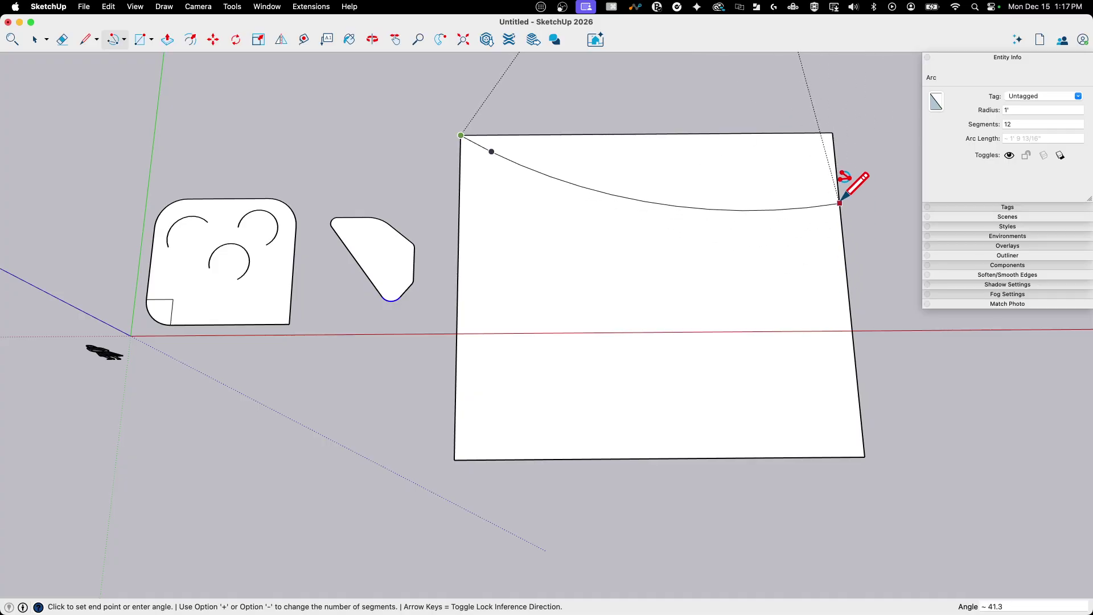
scroll(839, 195, down, 3)
scroll(840, 194, down, 1)
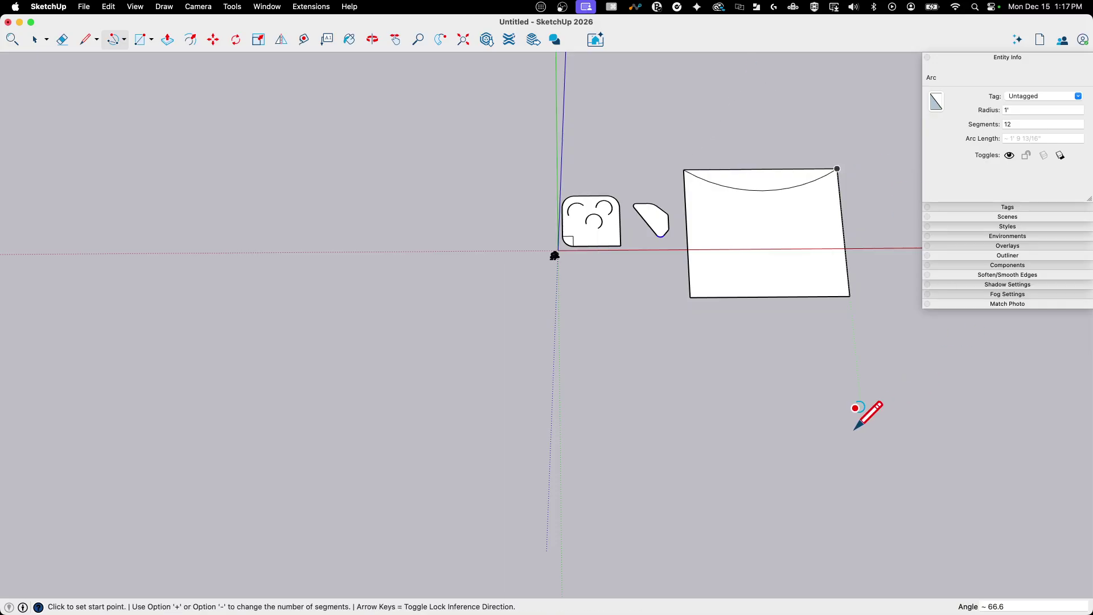
scroll(866, 172, up, 3)
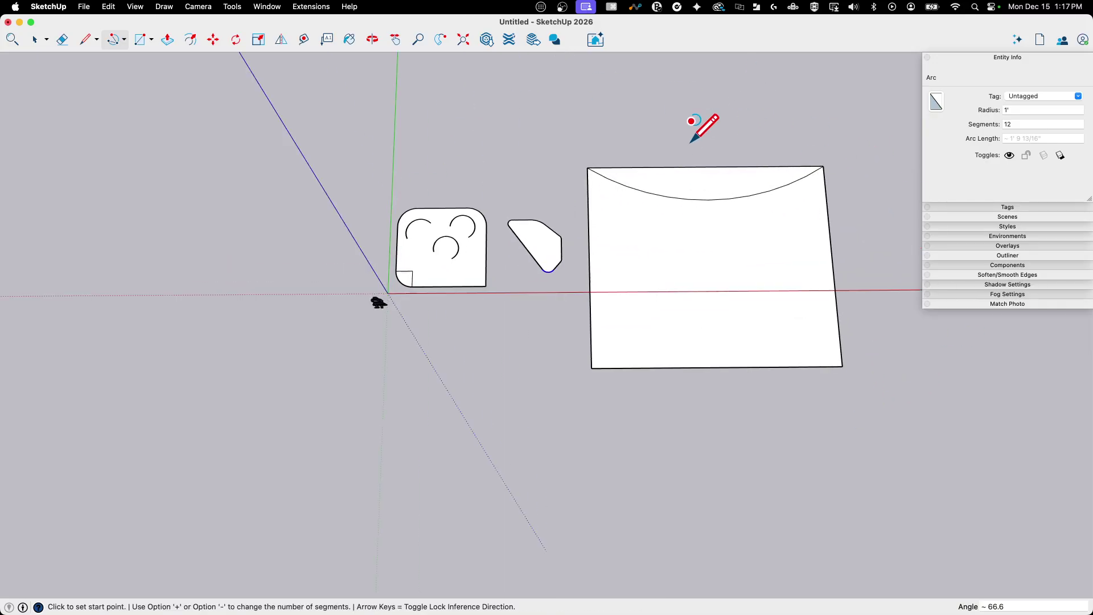
scroll(696, 137, up, 2)
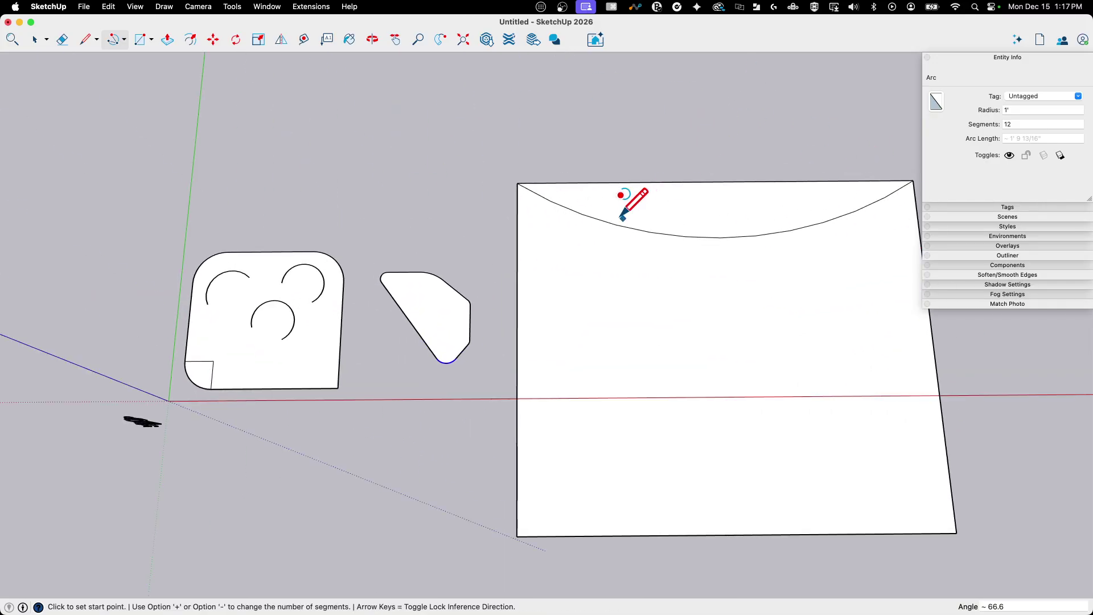
click(125, 40)
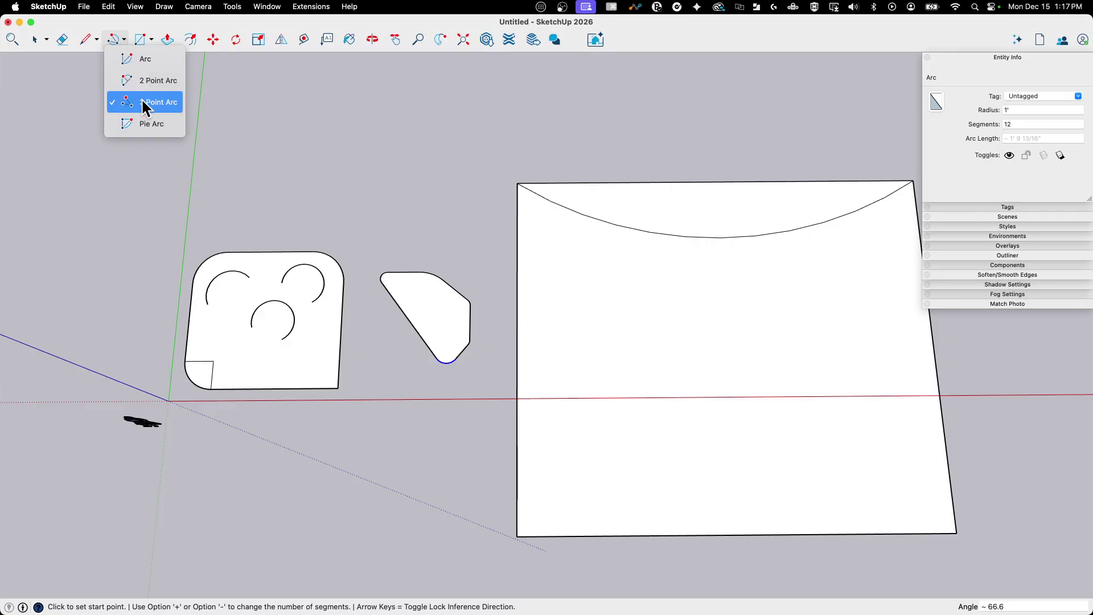
Switch to Pie Arc and draw a quarter-circle pie face above the rounded square
click(507, 122)
scroll(367, 115, down, 2)
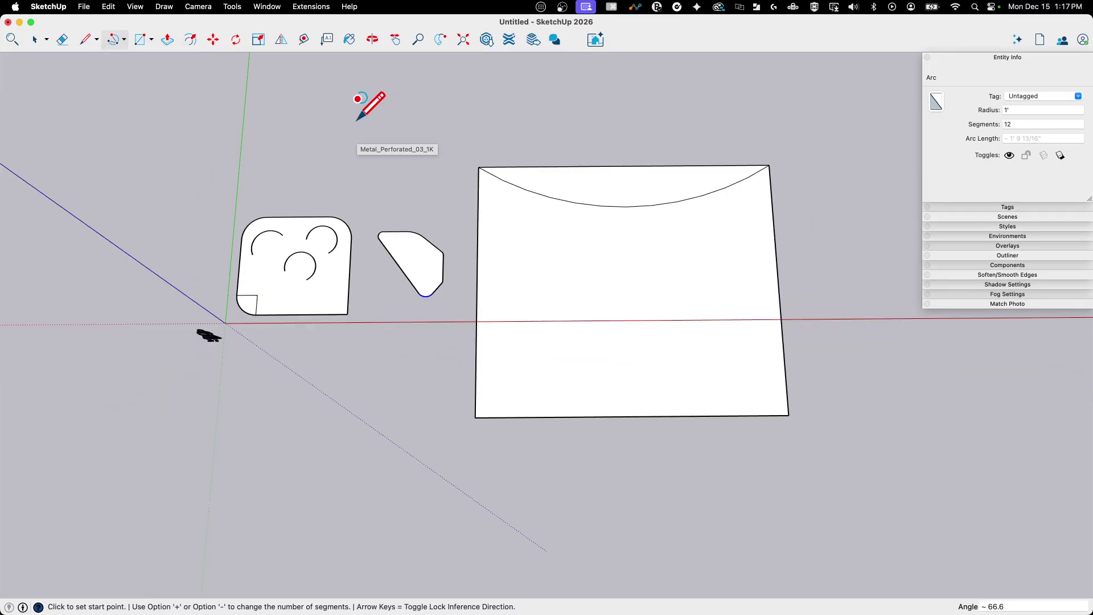
click(124, 40)
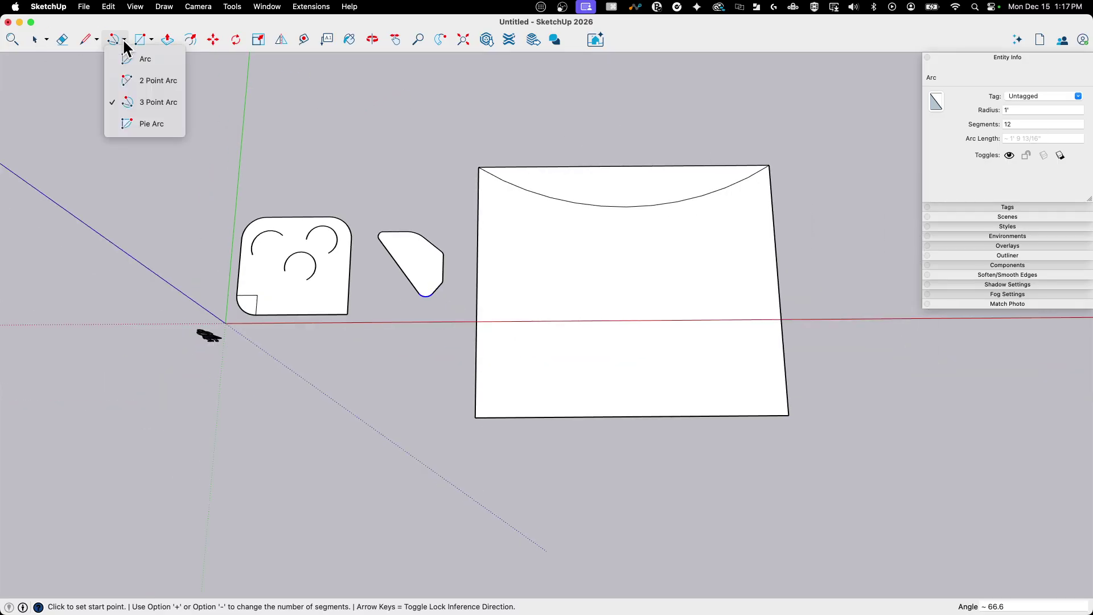
click(131, 123)
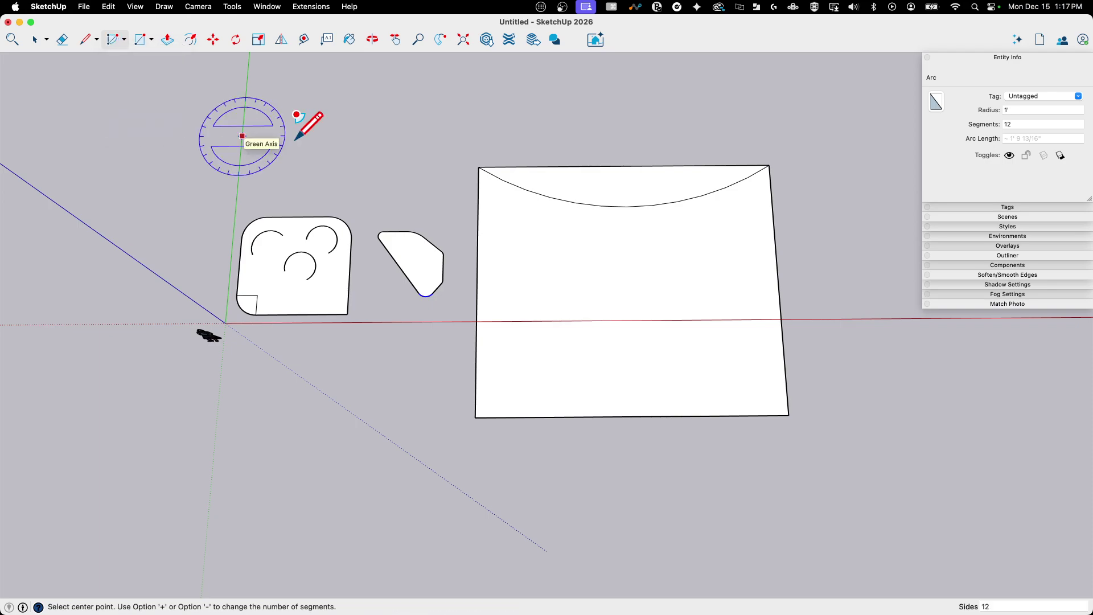
scroll(349, 541, down, 2)
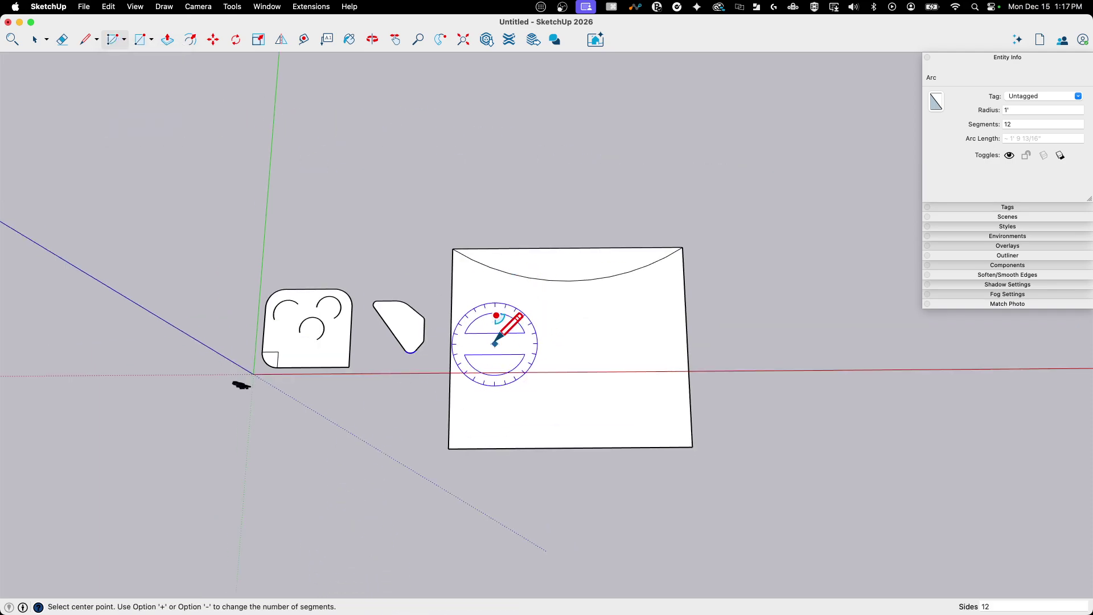
scroll(500, 341, up, 3)
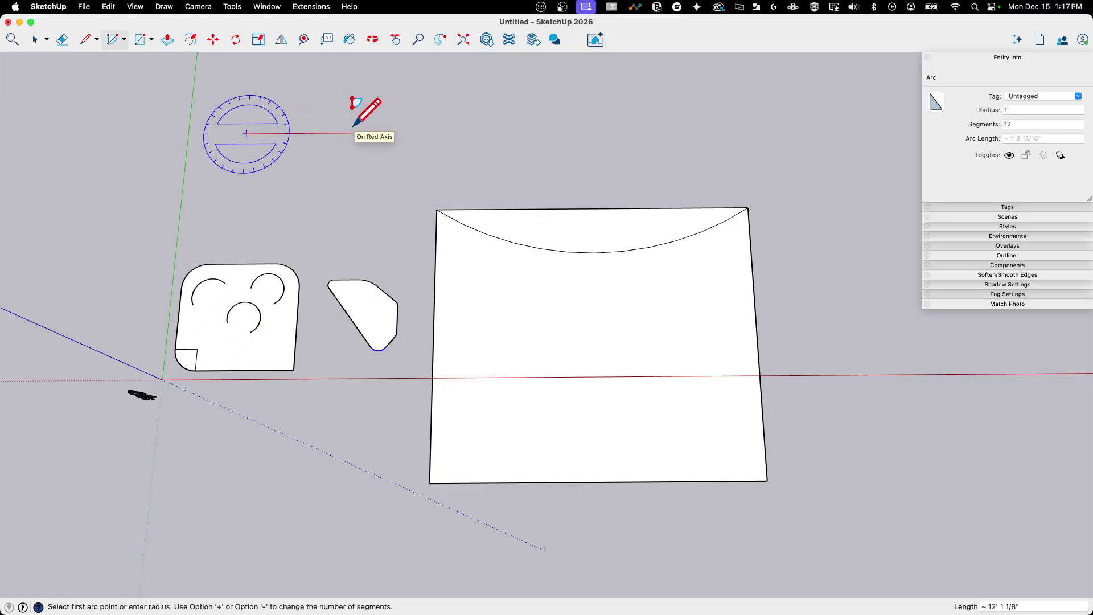
click(248, 198)
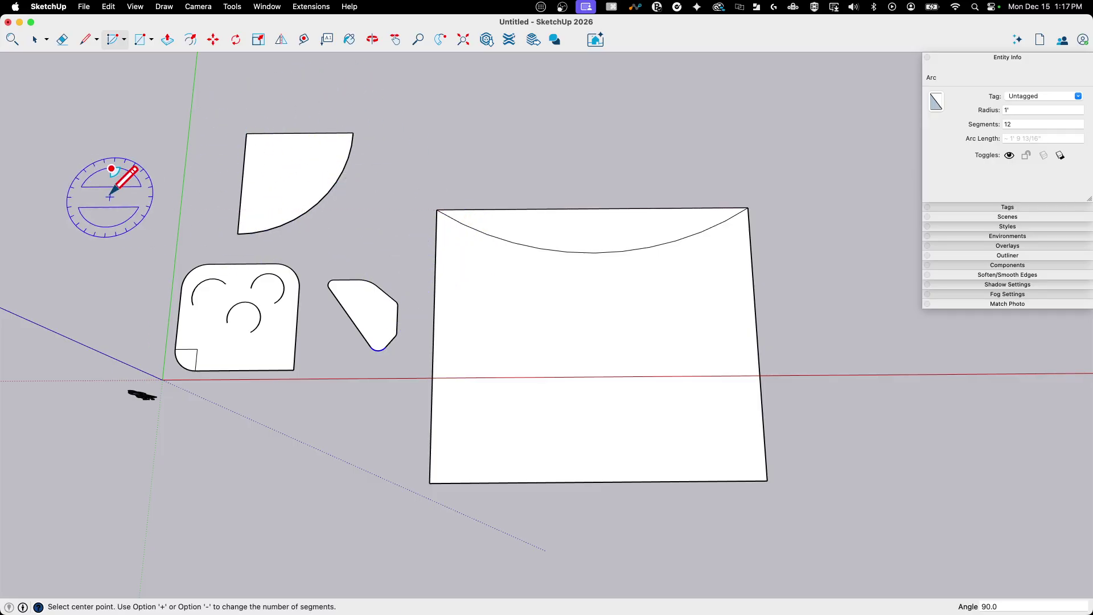
scroll(127, 193, down, 2)
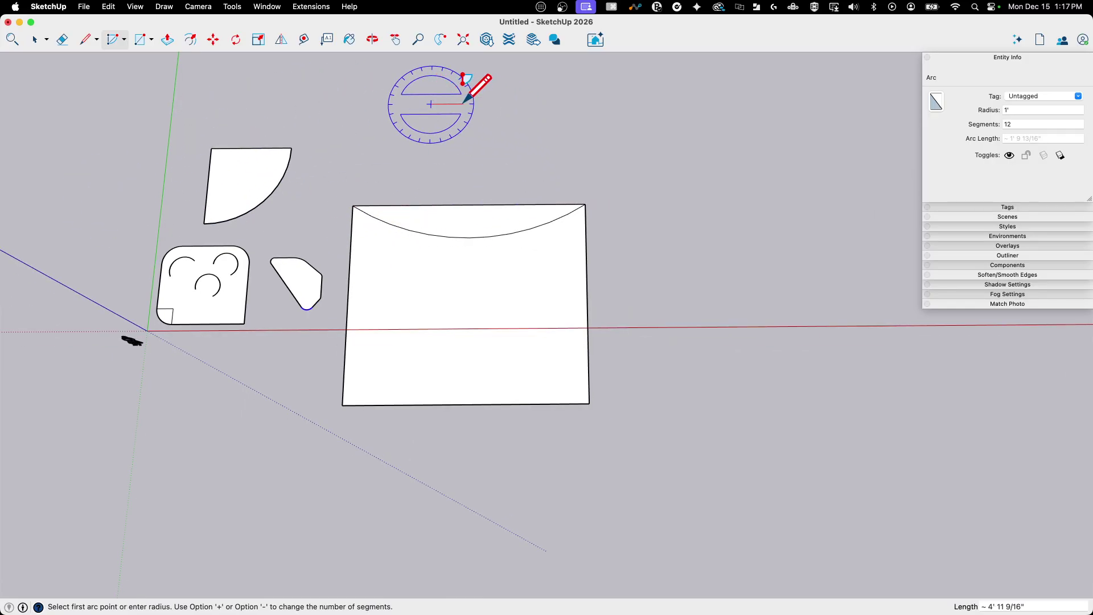
Draw a small pie wedge near the top and a long narrow pie wedge
click(501, 135)
click(541, 104)
click(799, 104)
click(796, 162)
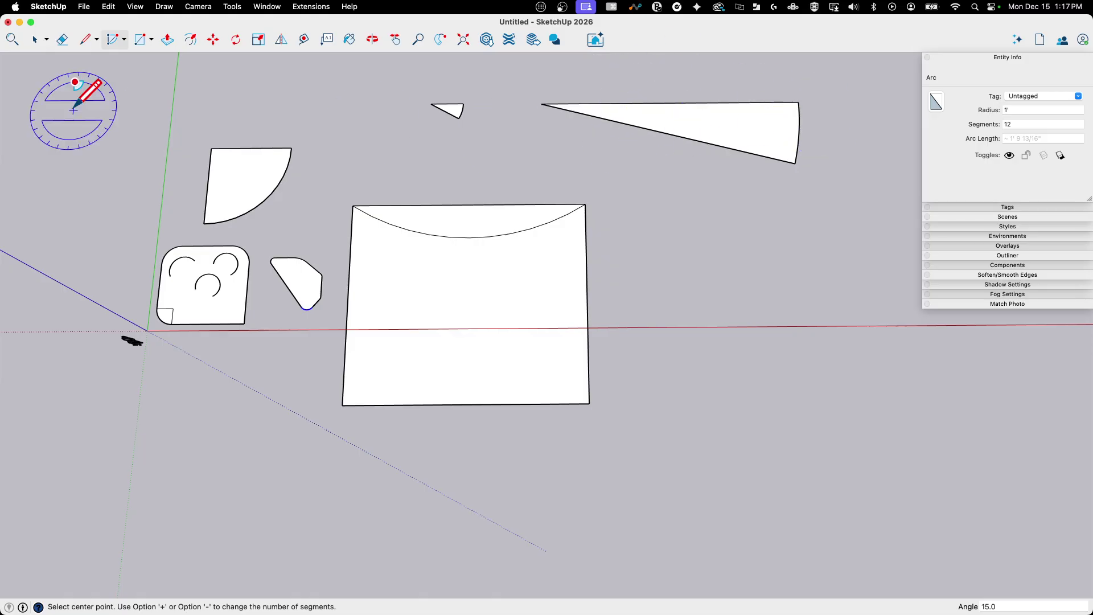
Draw two centre-based arcs, one left of the small wedge and one below the long wedge
click(125, 41)
click(142, 58)
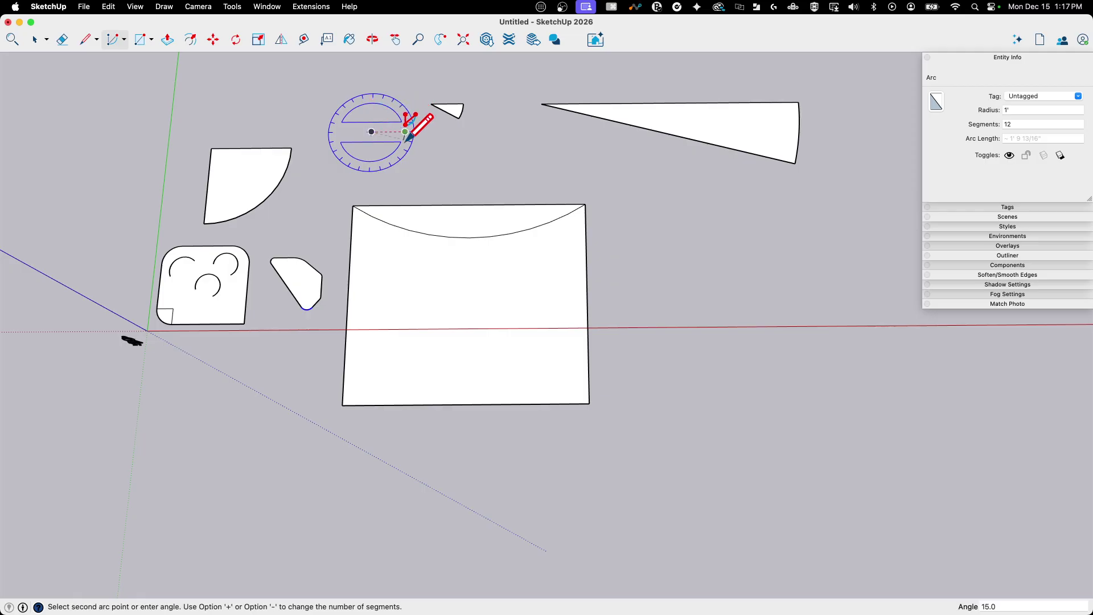
click(402, 149)
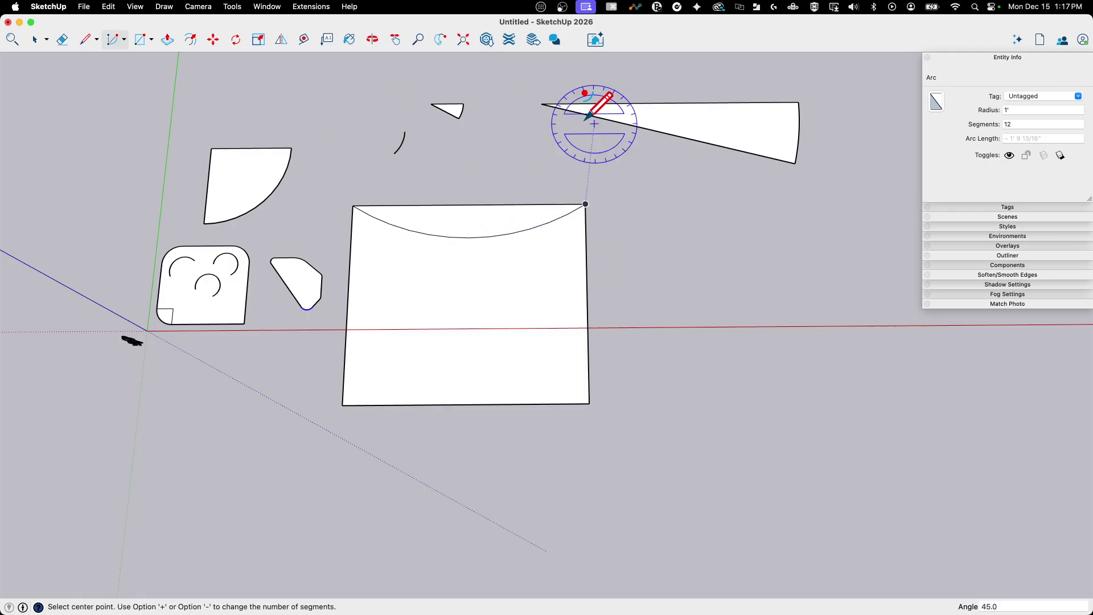
click(537, 135)
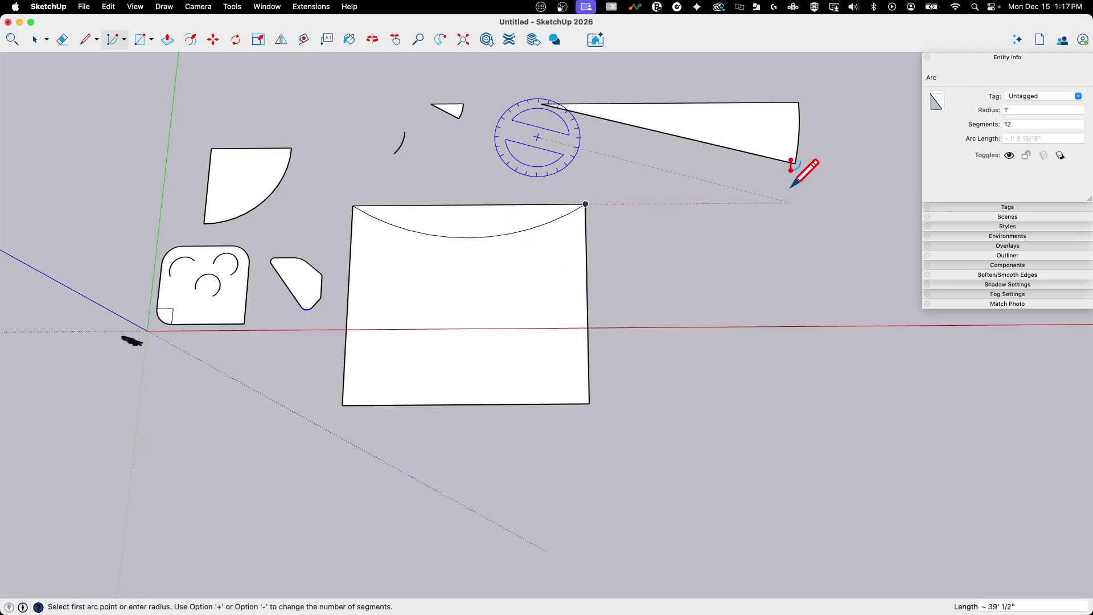
click(771, 245)
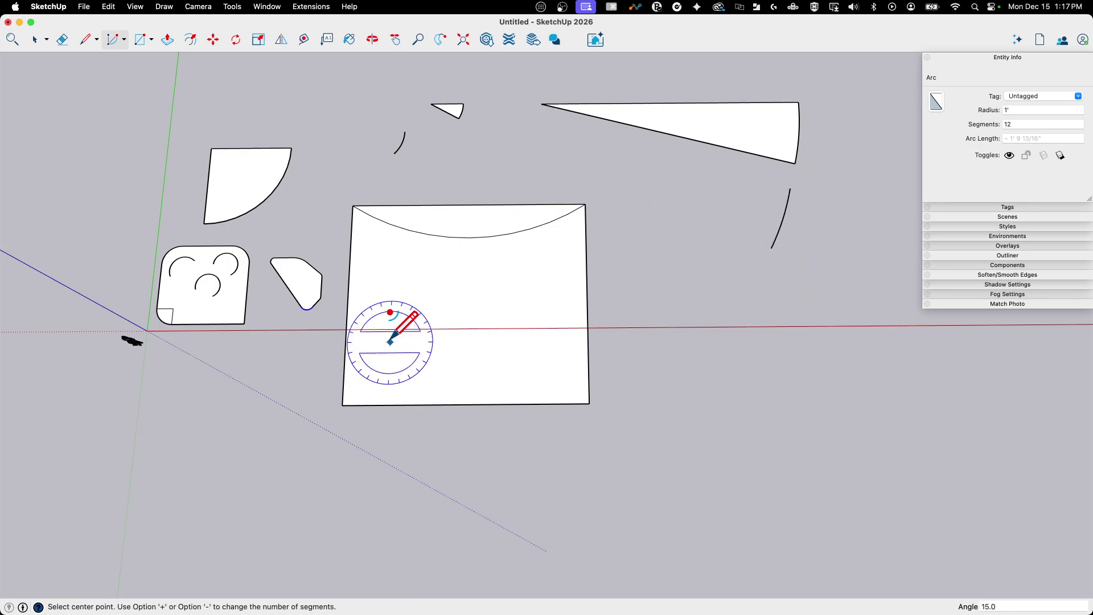
Orbit to an angled perspective of all the shapes and return to Select
middle_drag(703, 378, 736, 286)
middle_drag(683, 121, 581, 205)
scroll(720, 274, up, 2)
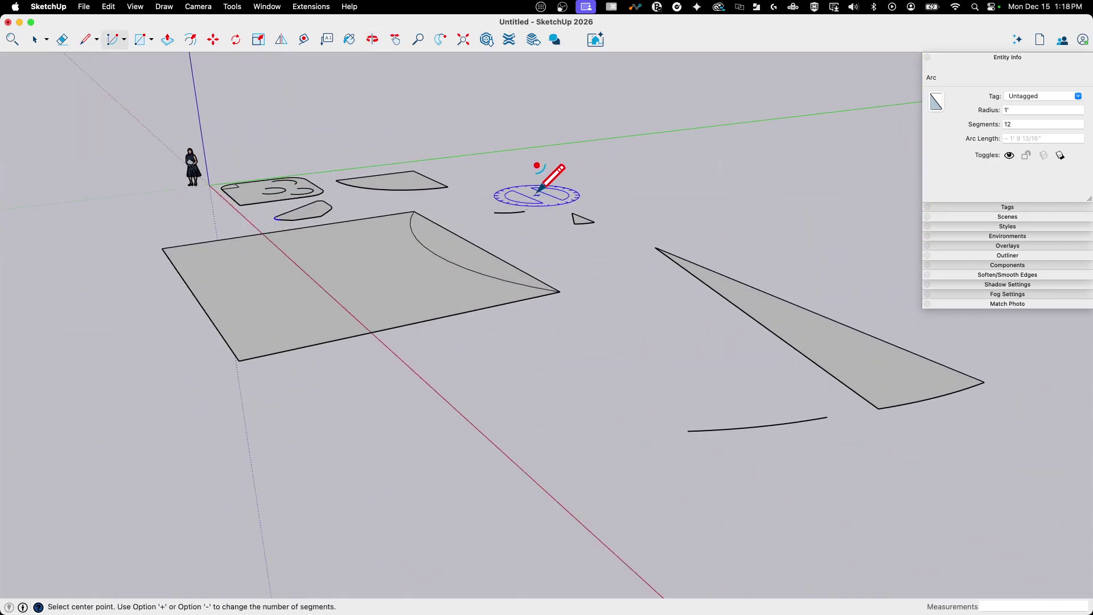
middle_drag(116, 201, 188, 201)
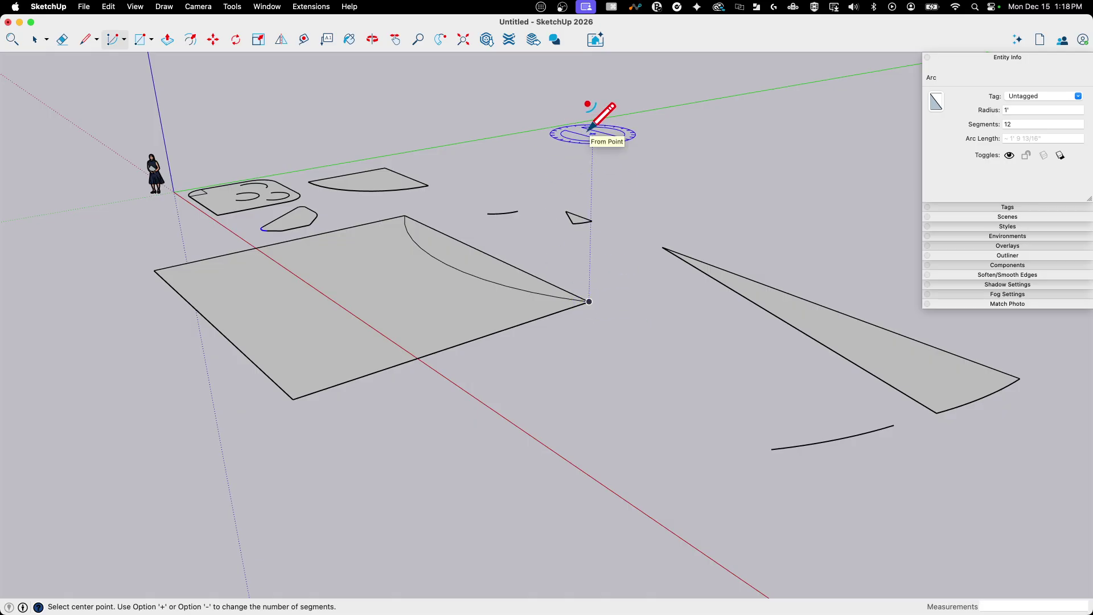
key(space)
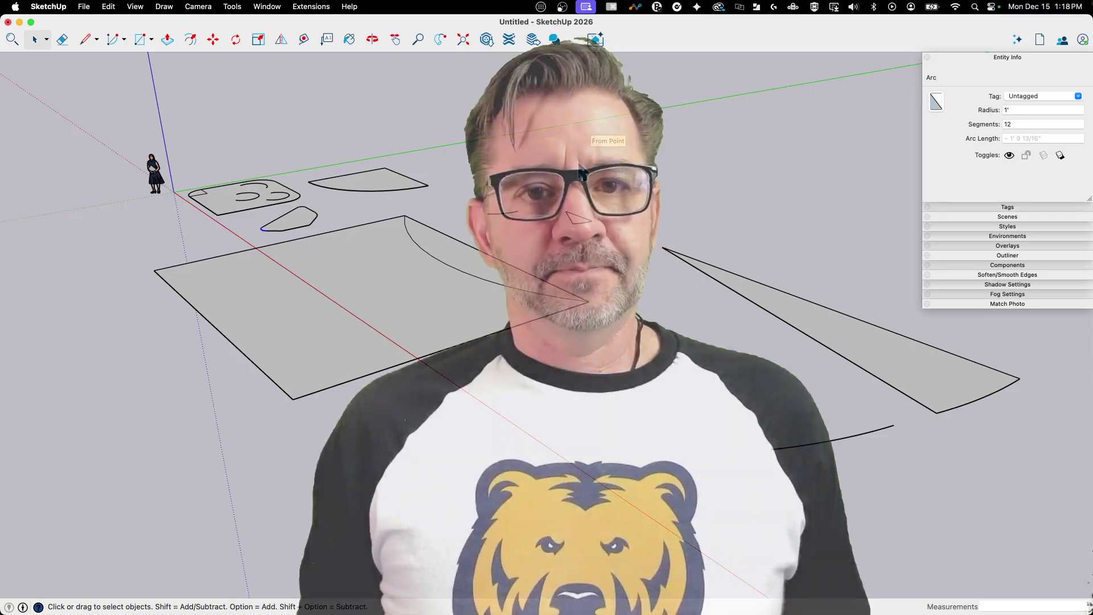